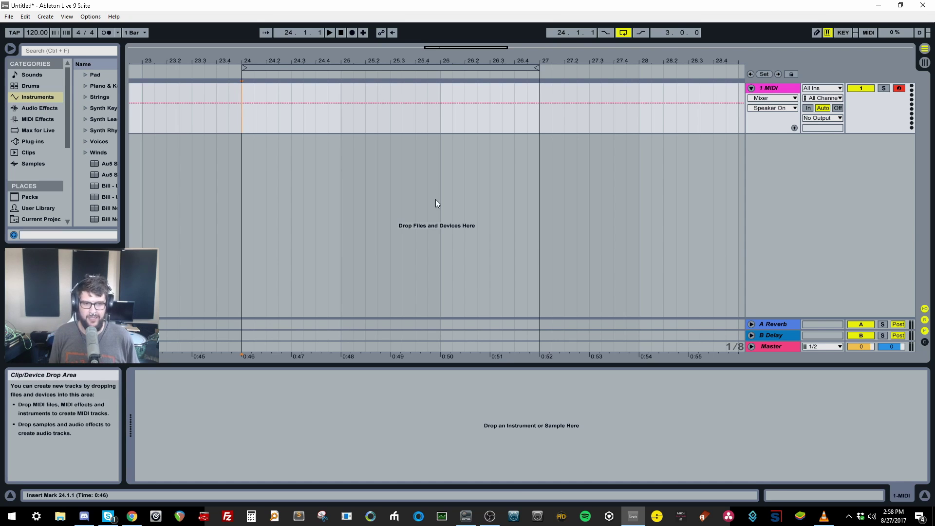
- Delete the A Reverb and B Delay return tracks
click(759, 323)
key(Delete)
key(Delete)
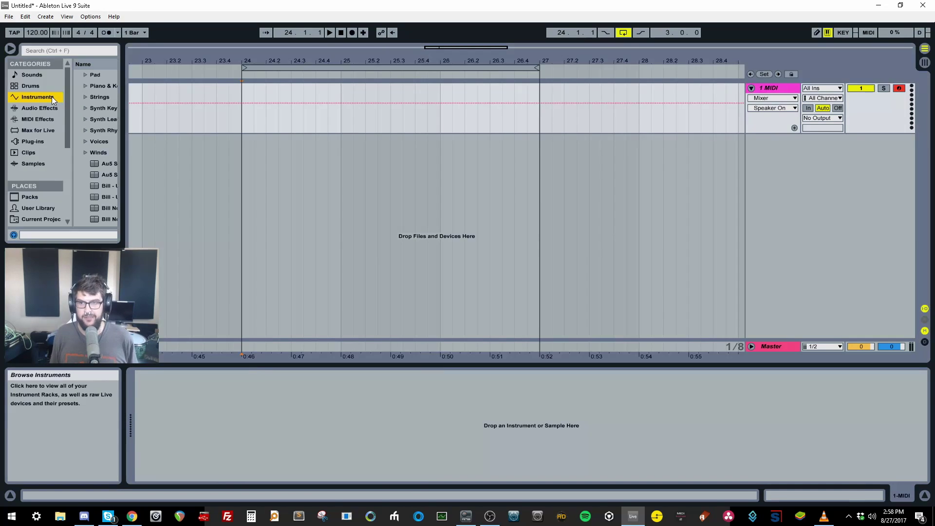
- Load the Operator instrument onto the MIDI track
scroll(92, 139, up, 3)
click(78, 142)
drag(98, 153, 280, 117)
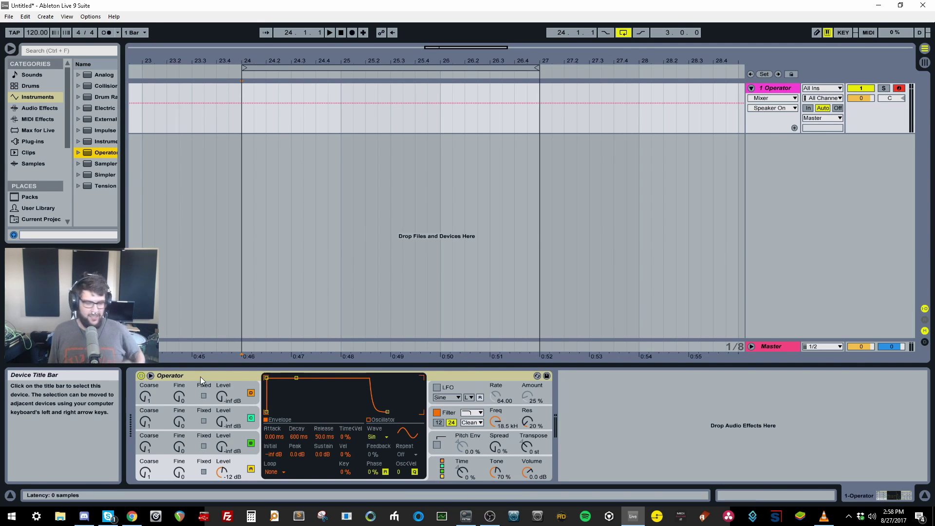
click(244, 375)
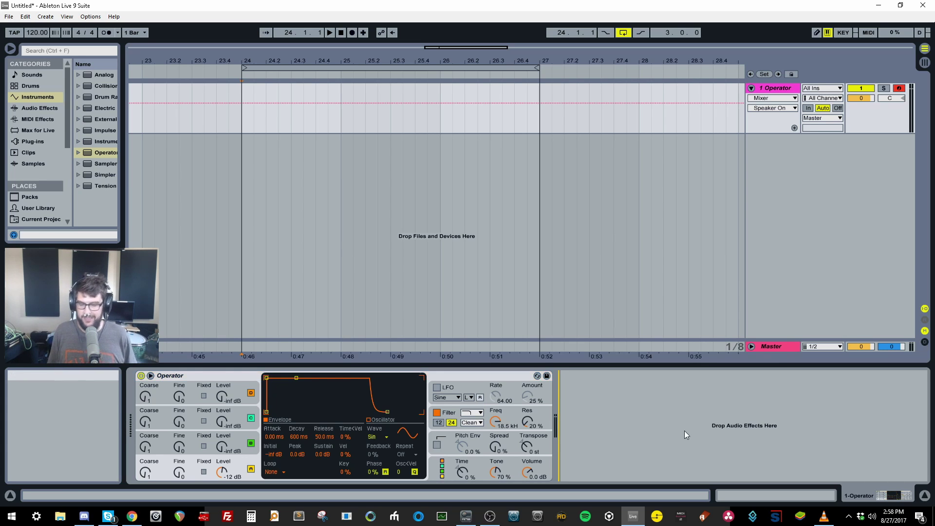
- Search the library for "kick 2 vst" and load the Kick 2 plug-in onto the track
key(ctrl+f)
text(kick 2)
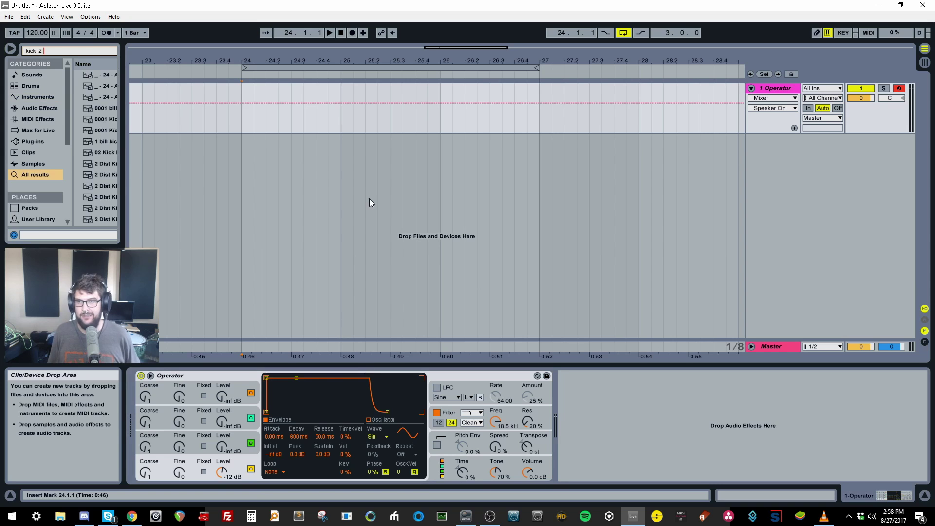
text( vst)
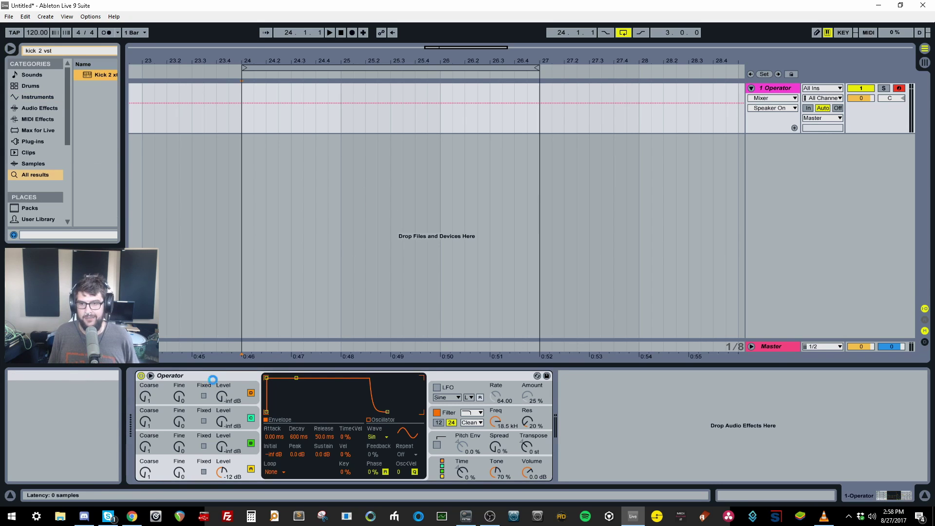
key(Return)
- Reshape the pitch envelope curve in Kick 2, and remove the plug-in from the track
drag(199, 182, 283, 216)
click(227, 122)
drag(382, 267, 307, 265)
click(255, 291)
drag(230, 191, 371, 267)
click(209, 288)
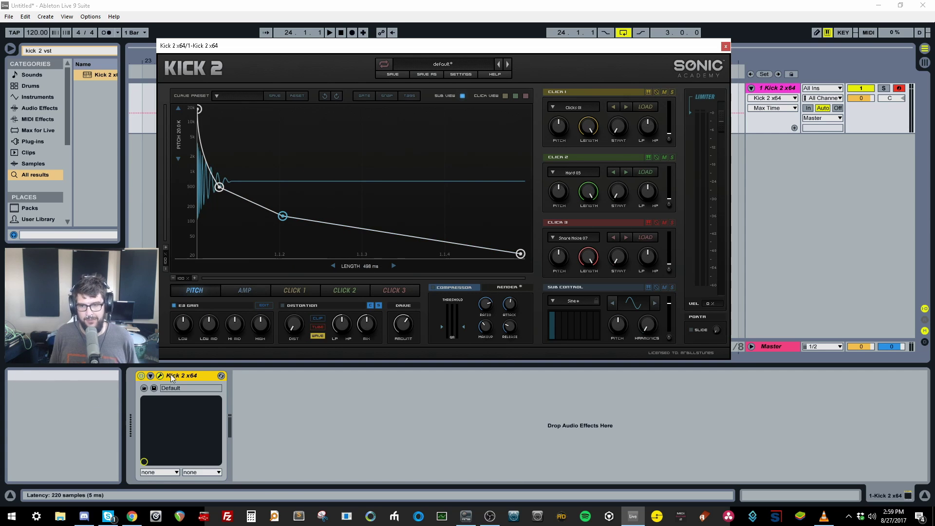
click(185, 375)
key(Delete)
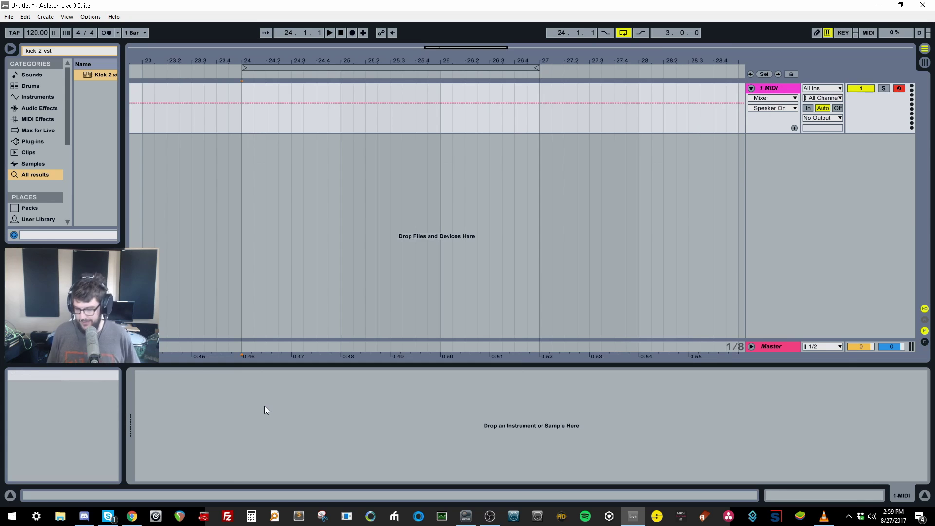
- Search the library for Operator and load it onto the empty MIDI track
key(ctrl+f)
text(operat)
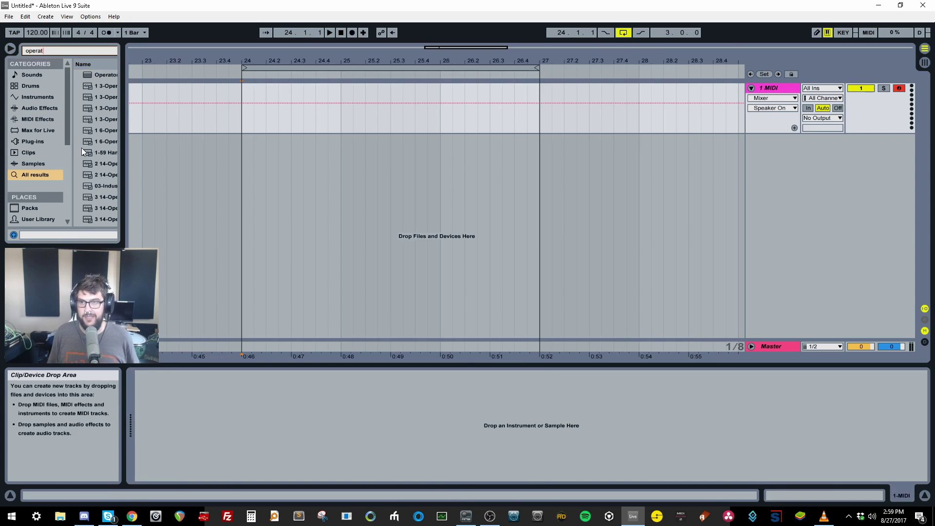
double_click(104, 75)
- Insert an audio track, search for "mr. bill kick", and place the 6 Mr. Bill Kick sample at bar 24
click(267, 112)
key(ctrl+alt+t)
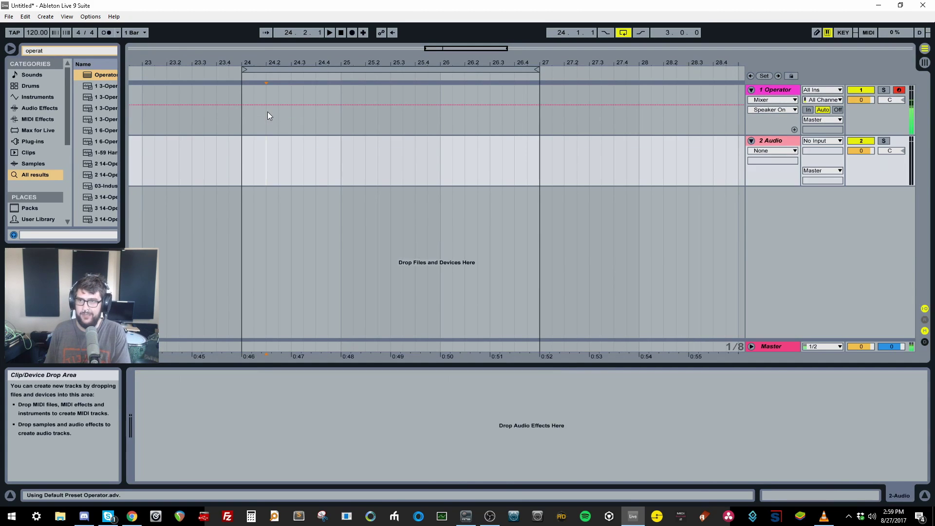
key(ctrl+f)
text(kick)
key(Home)
text(mr. bill k)
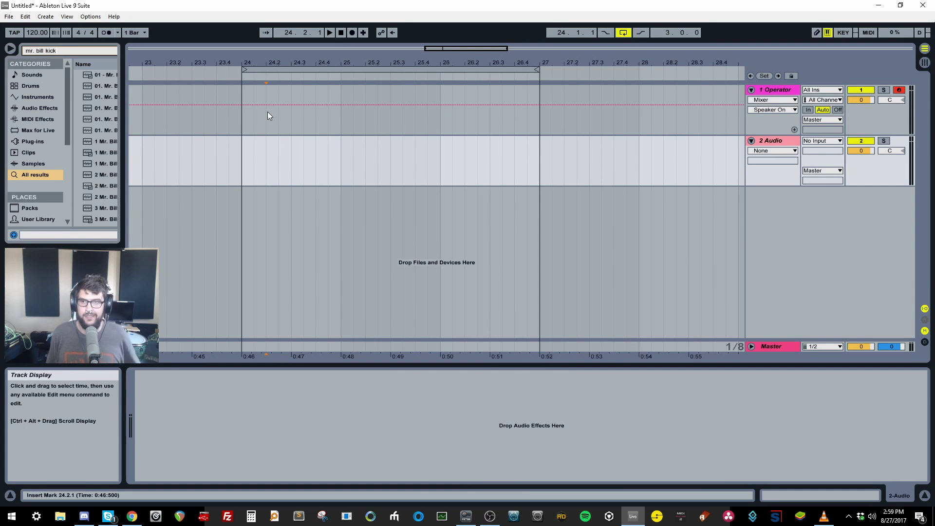
scroll(107, 168, down, 5)
drag(107, 169, 246, 160)
- Play the kick sample at bar 24 several times and examine its waveform
drag(245, 62, 241, 151)
key(space)
key(space)
key(space)
key(space)
key(space)
key(space)
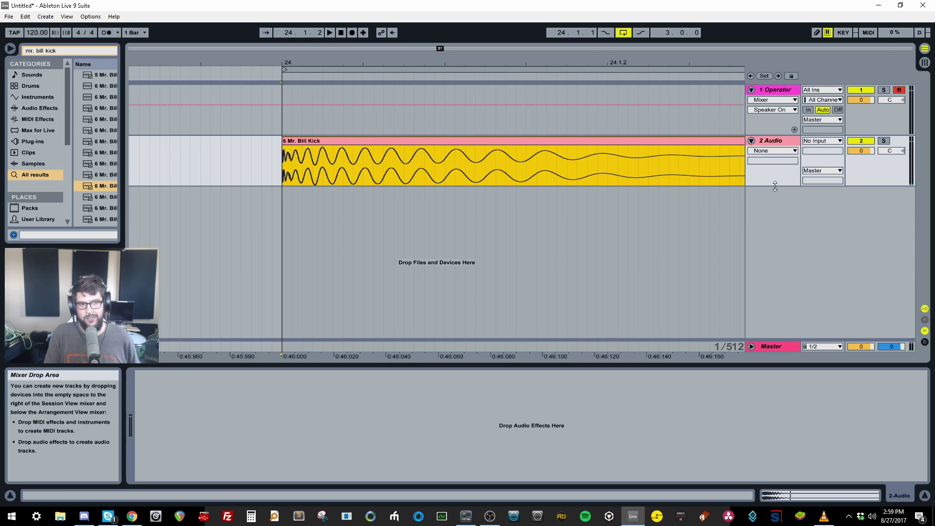
- Enlarge the audio track's height and turn the grid off for free selection within the kick waveform
drag(776, 187, 775, 265)
drag(284, 62, 409, 63)
mouse_move(409, 165)
mouse_down()
mouse_move(432, 165)
mouse_move(424, 160)
mouse_up()
right_click(432, 166)
click(445, 442)
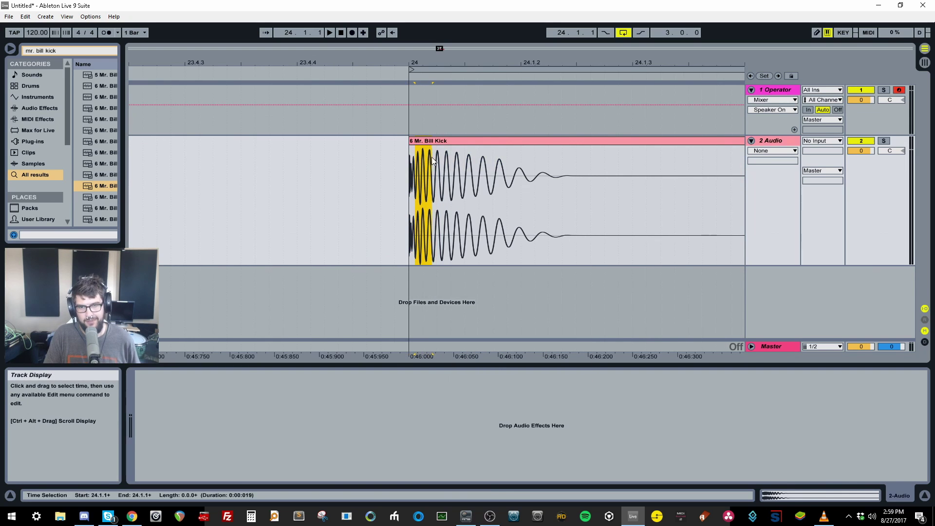
click(415, 141)
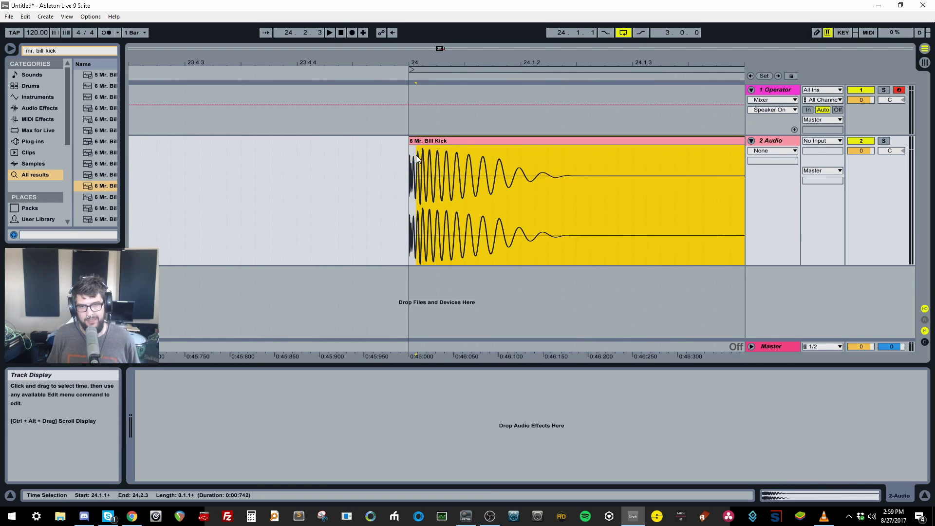
click(416, 156)
- Select and play the kick waveform's body and tail to examine the part after the initial transient
drag(414, 157, 735, 170)
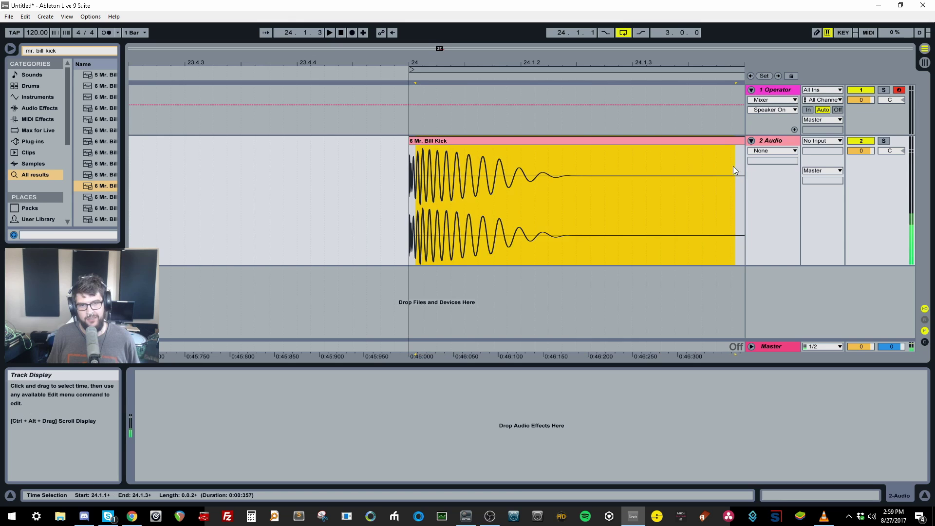
drag(463, 167, 729, 177)
key(space)
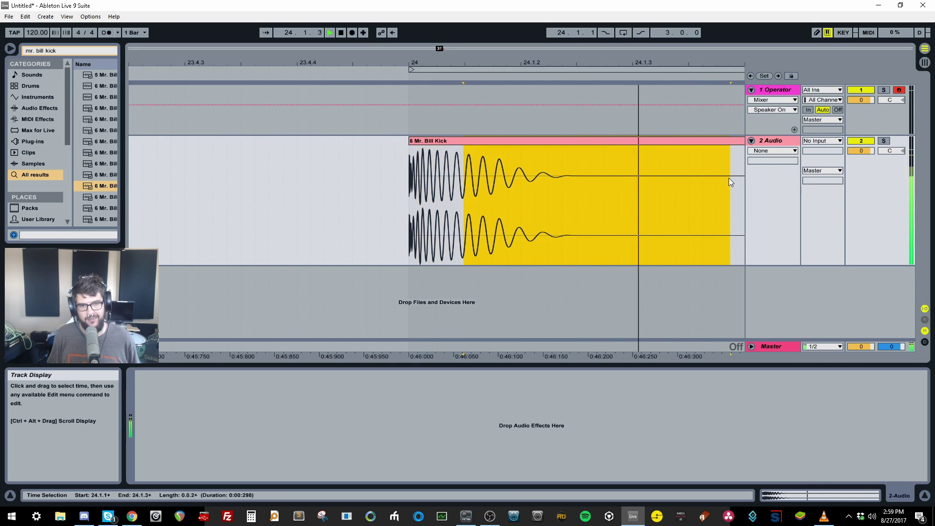
key(space)
key(ctrl+l)
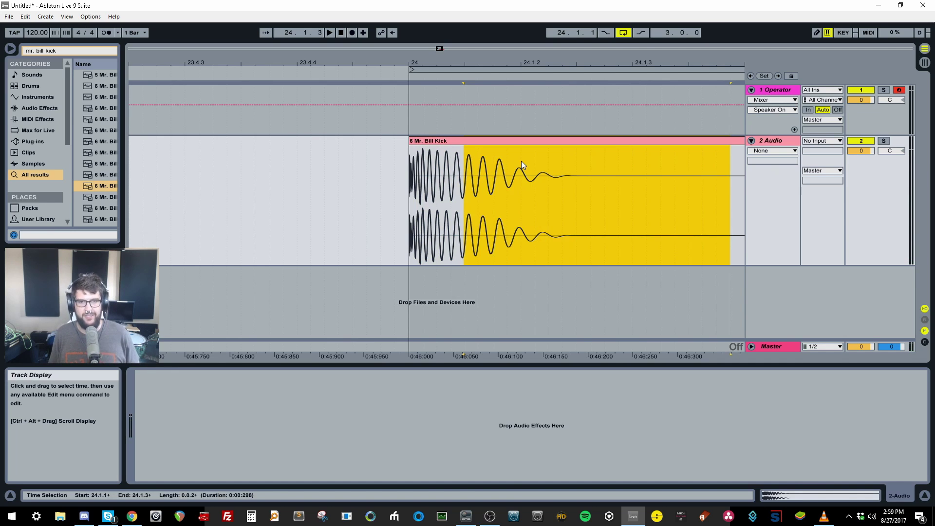
drag(408, 164, 613, 173)
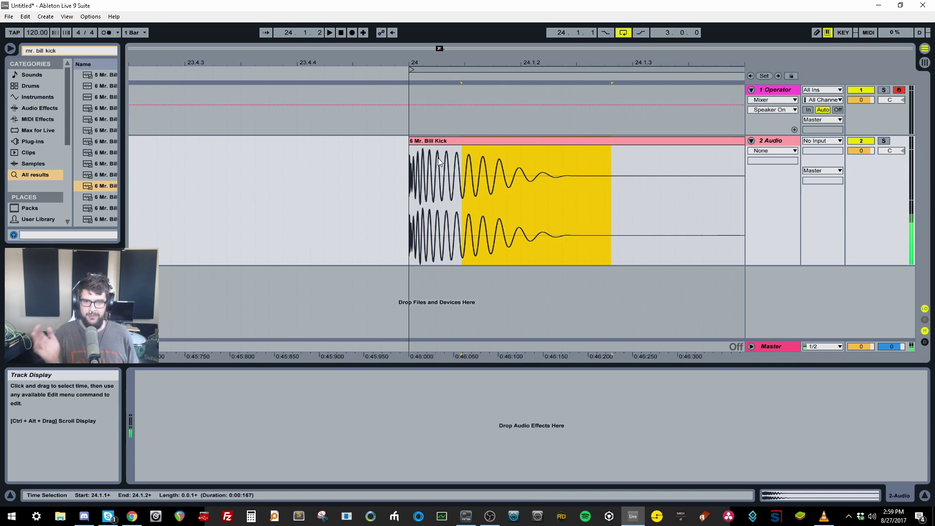
drag(411, 160, 676, 157)
key(space)
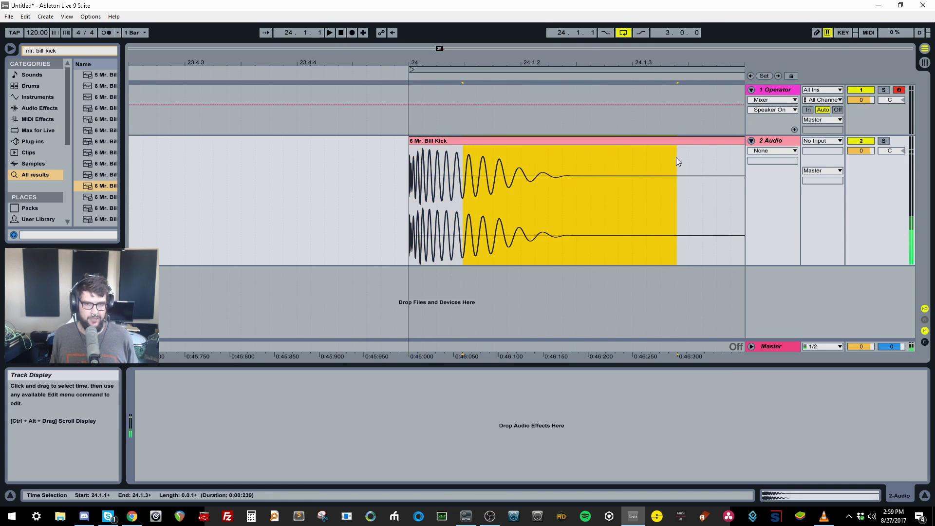
- Delete the audio track containing the kick sample
click(687, 141)
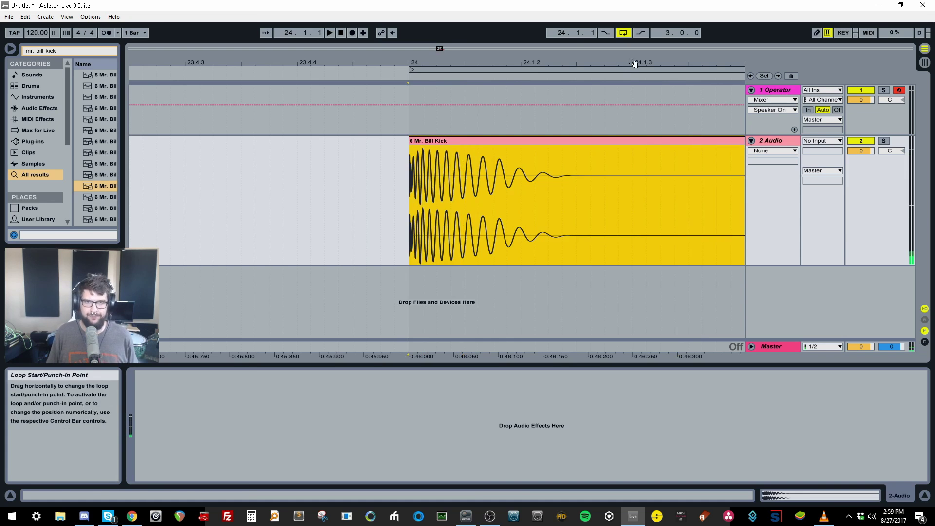
drag(632, 63, 437, 63)
click(767, 140)
key(Delete)
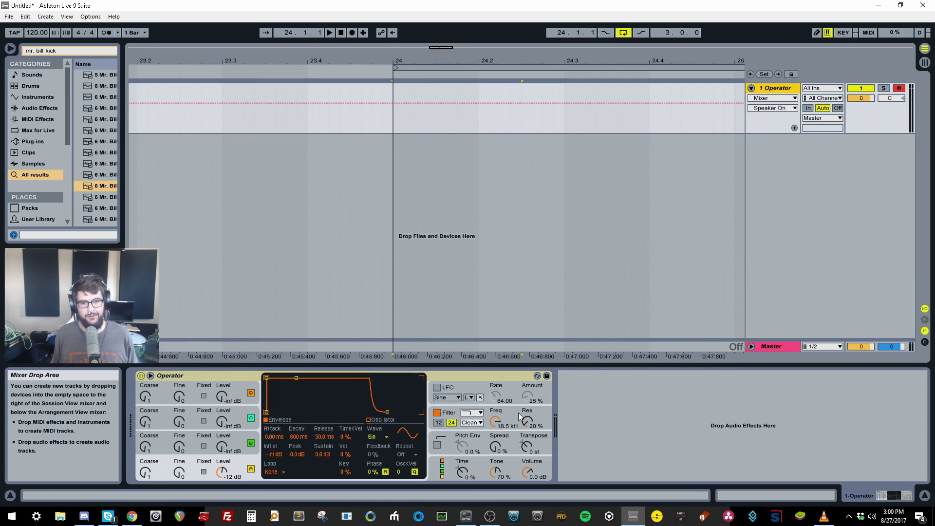
- Switch Operator's pitch envelope on to view its parameters, and switch it off again
click(462, 446)
click(437, 444)
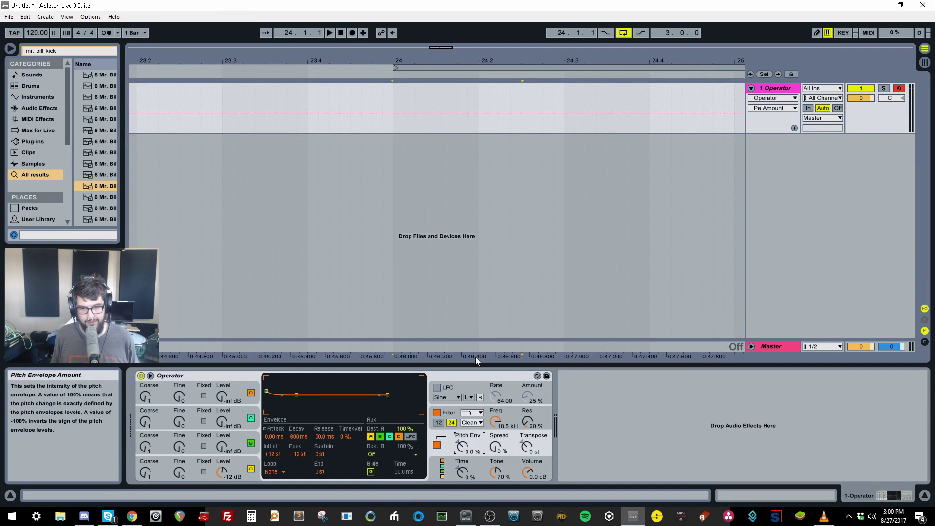
click(437, 445)
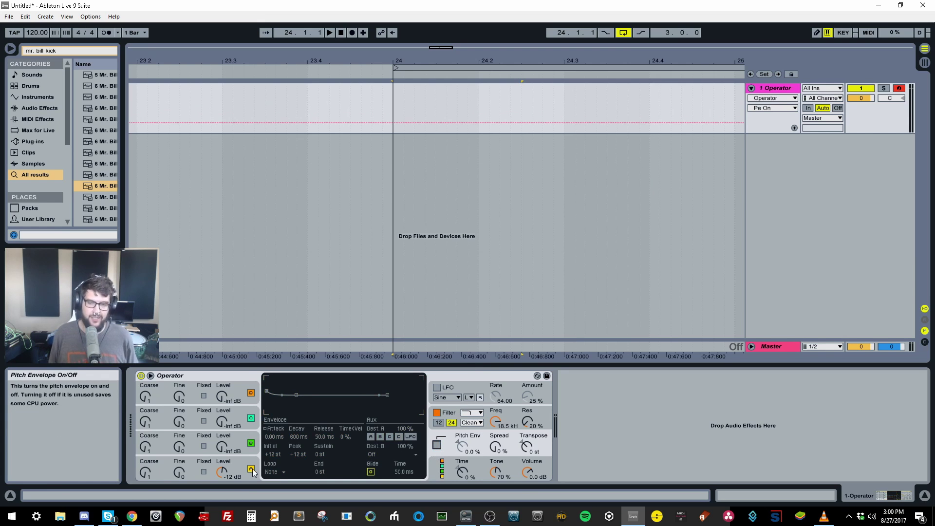
- Place the 6 Mr. Bill Kick sample on a new audio track to view its waveform, and delete that track
drag(96, 185, 399, 157)
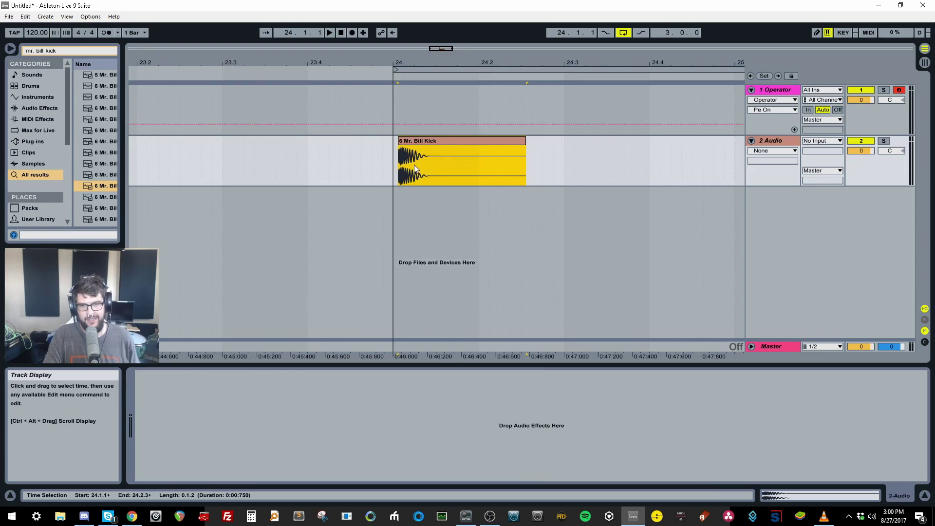
drag(416, 57, 390, 136)
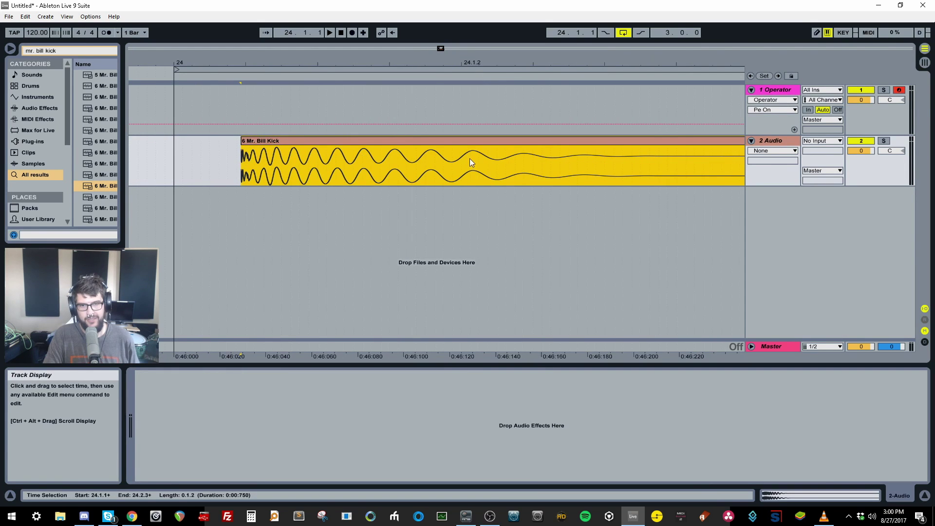
drag(605, 54, 605, 30)
click(767, 140)
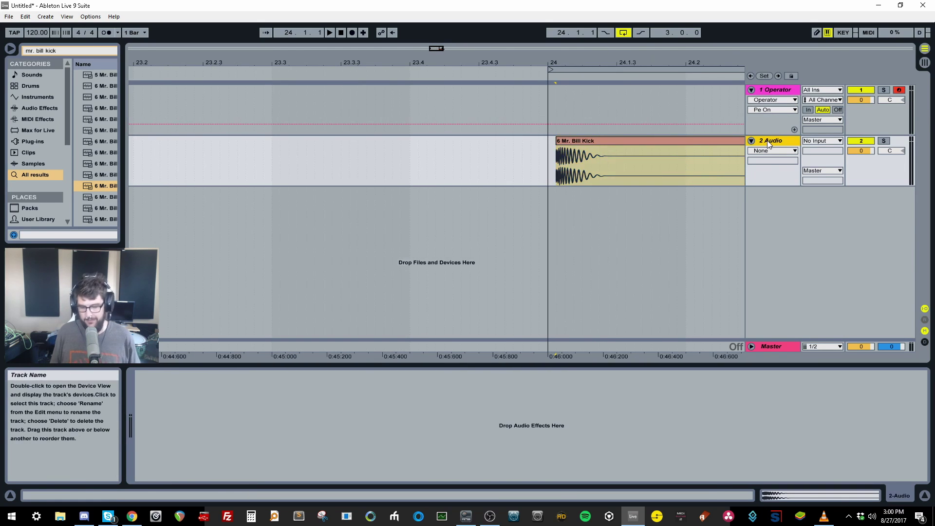
key(Delete)
- Set the arrangement grid to 1/8 and check it by selecting the first beat of bar 24
right_click(647, 119)
click(750, 183)
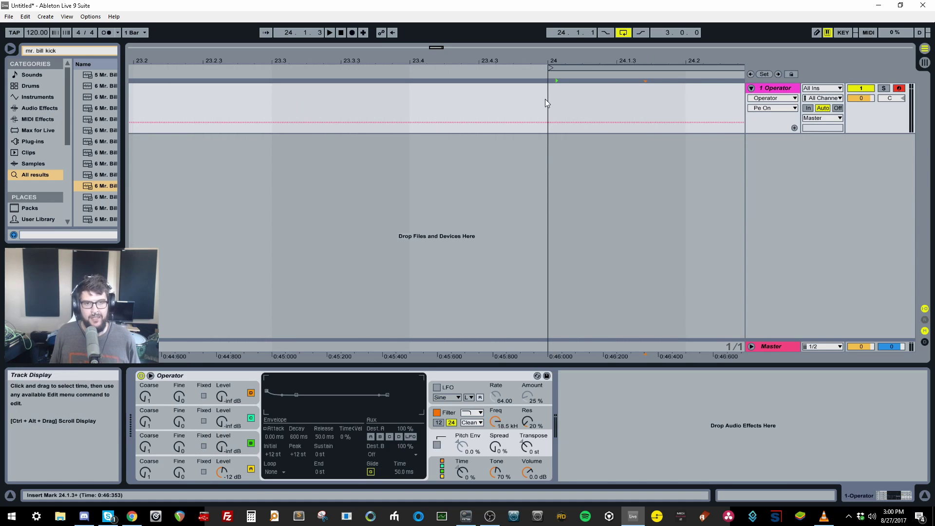
right_click(570, 101)
click(618, 172)
drag(550, 102, 629, 110)
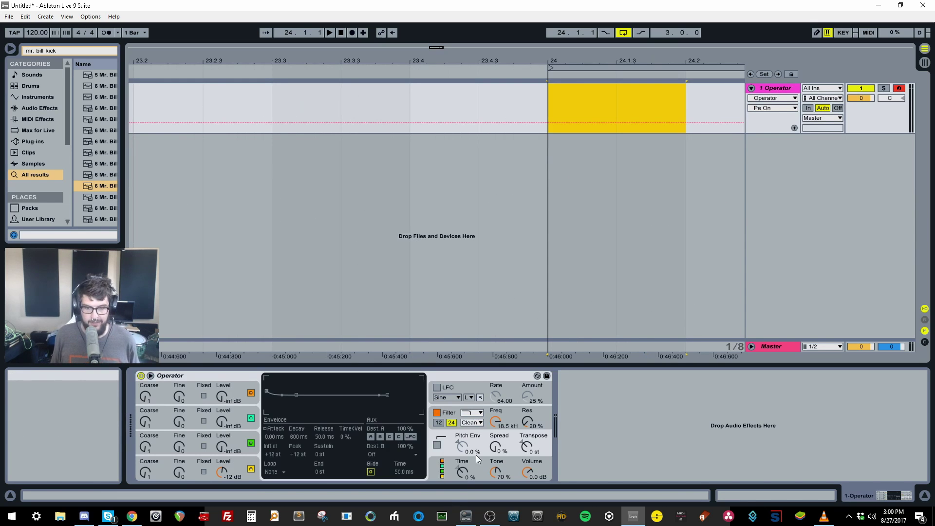
click(569, 94)
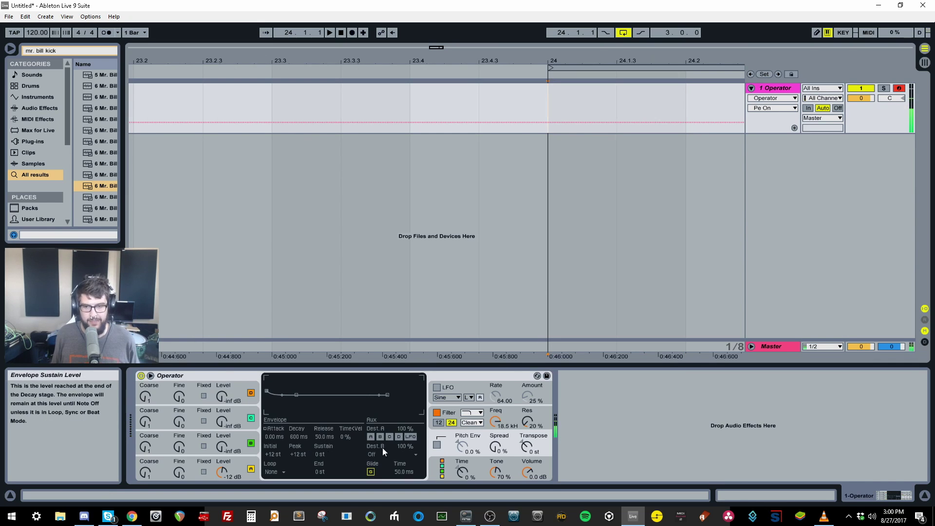
- Enable Operator's pitch envelope at 100% amount, with a +48 st peak and a decay of about 31 ms
click(437, 445)
drag(462, 446, 461, 400)
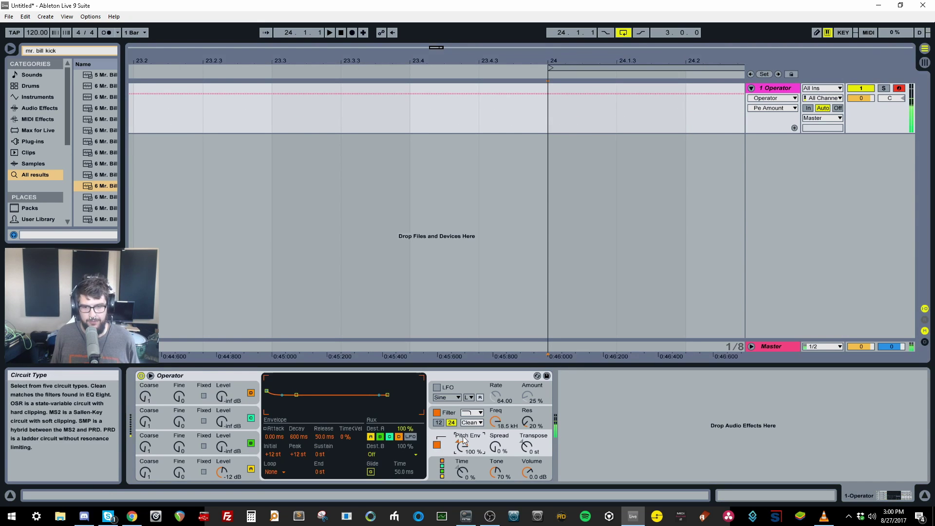
click(437, 445)
click(437, 445)
click(461, 446)
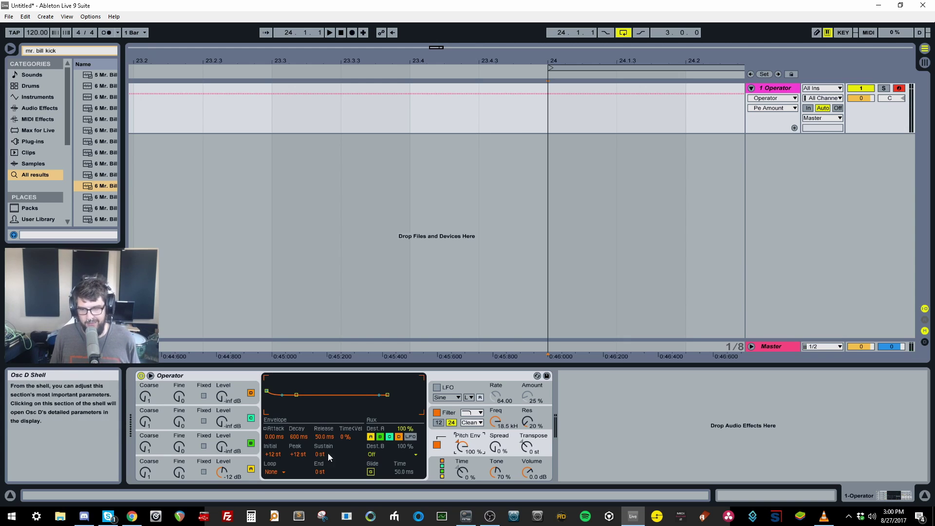
drag(297, 454, 299, 443)
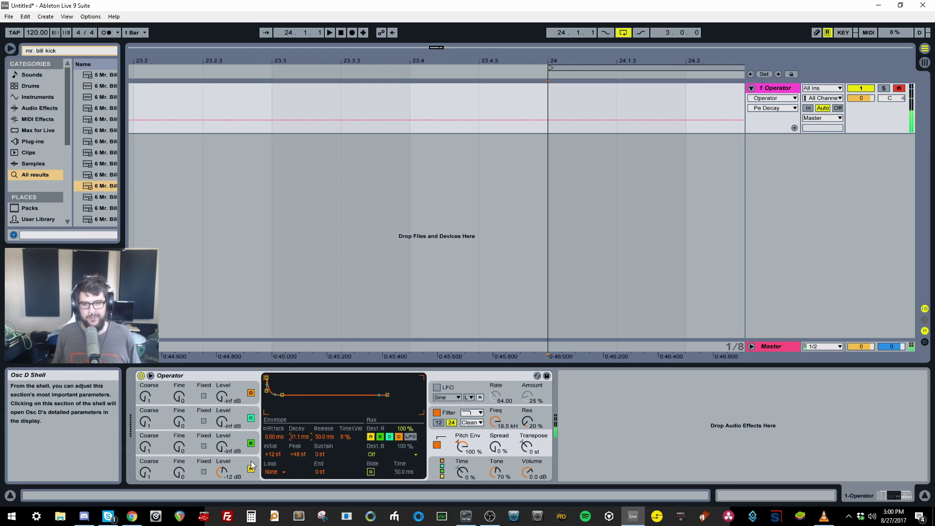
- Set oscillator A's volume envelope to -inf dB sustain and about 206 ms decay, auditioning notes in a lower octave
click(222, 471)
drag(317, 454, 318, 480)
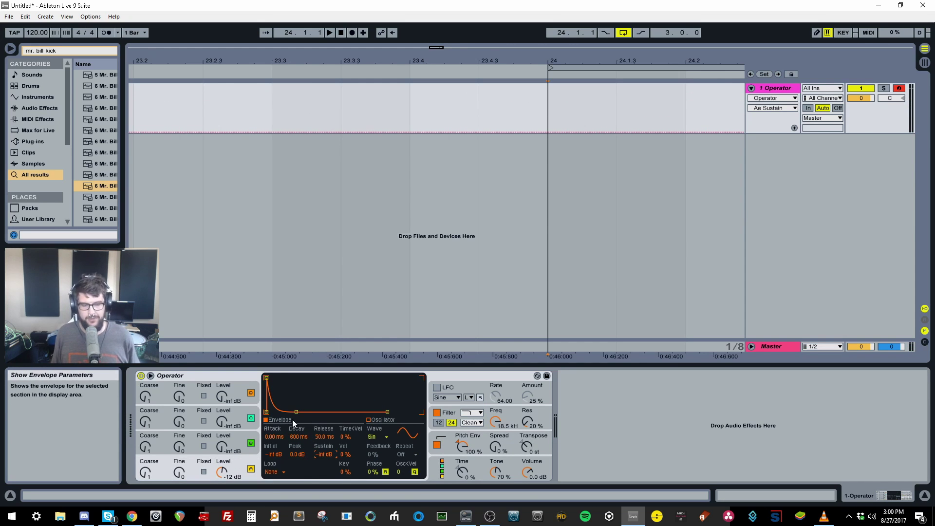
drag(326, 454, 324, 475)
key(a)
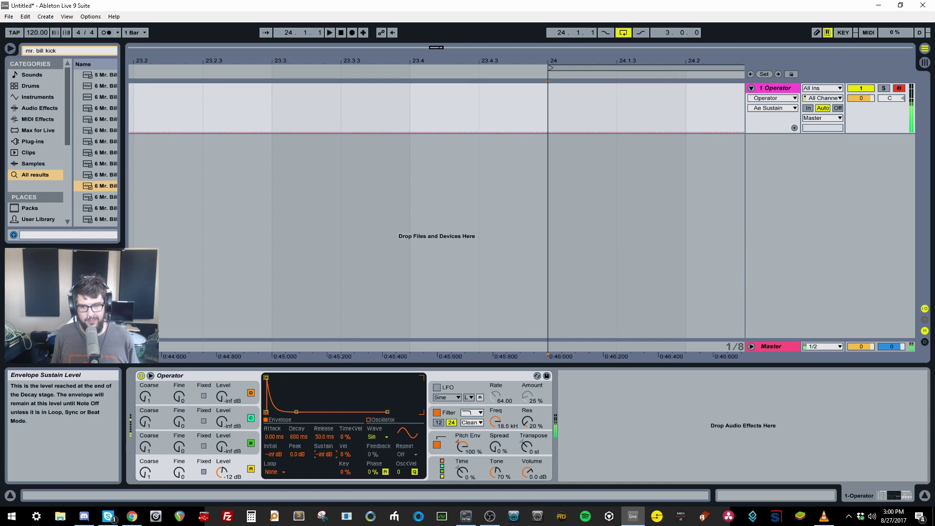
mouse_move(298, 437)
mouse_down()
mouse_move(298, 455)
mouse_move(300, 448)
mouse_up()
key(z)
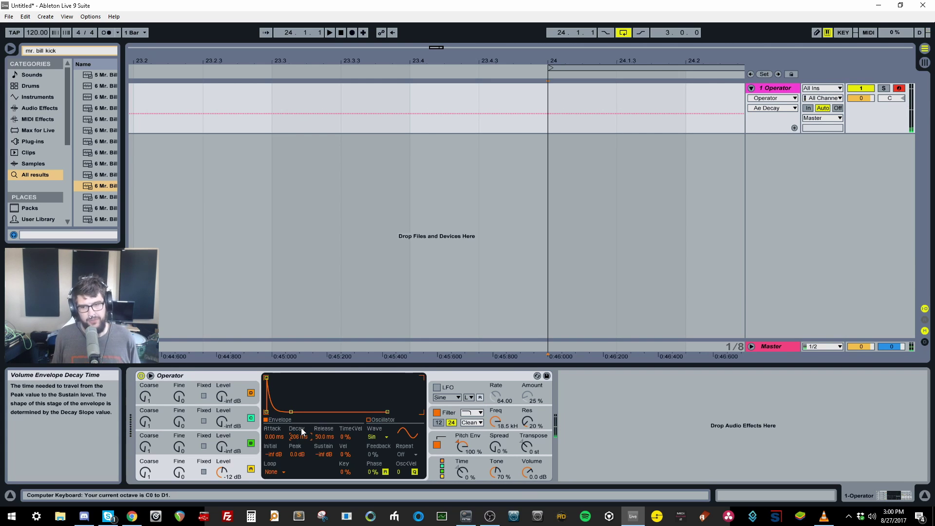
- Try oscillator A at a fixed frequency of about 49 Hz, and return it to following the played notes
click(204, 471)
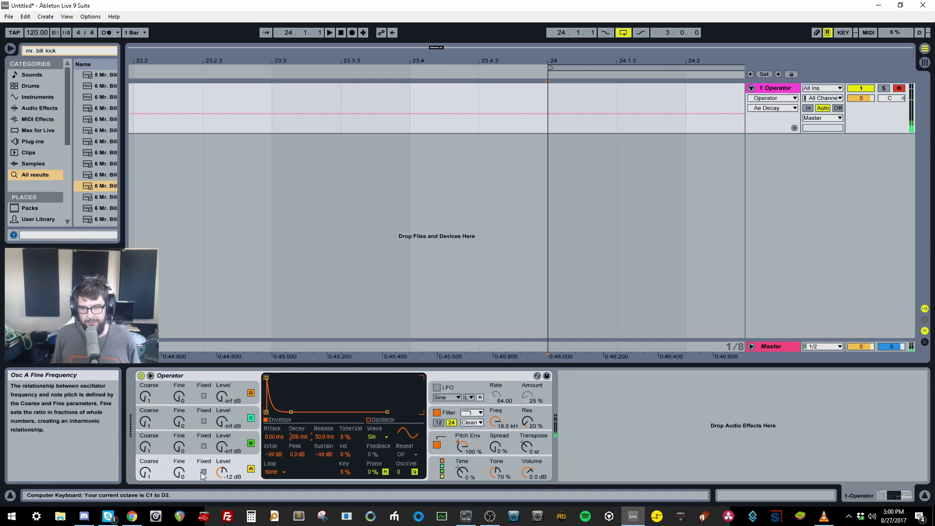
drag(145, 473, 146, 490)
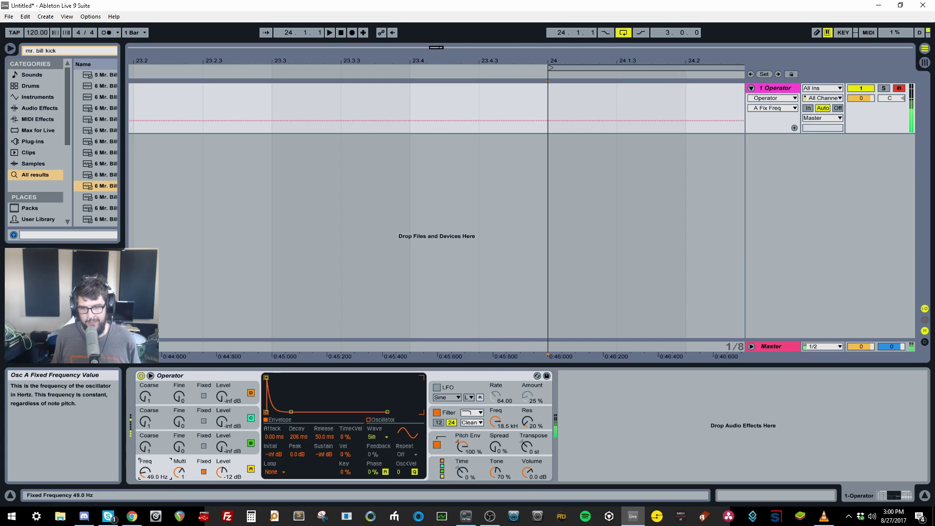
click(204, 472)
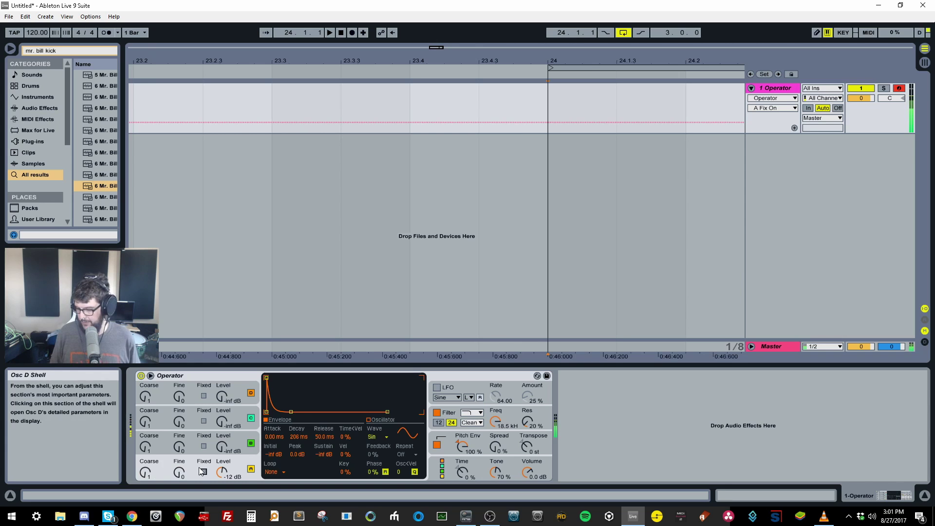
- Set the decay of oscillator A's volume envelope to about 267 ms
click(452, 441)
click(275, 437)
drag(275, 437, 300, 431)
click(228, 467)
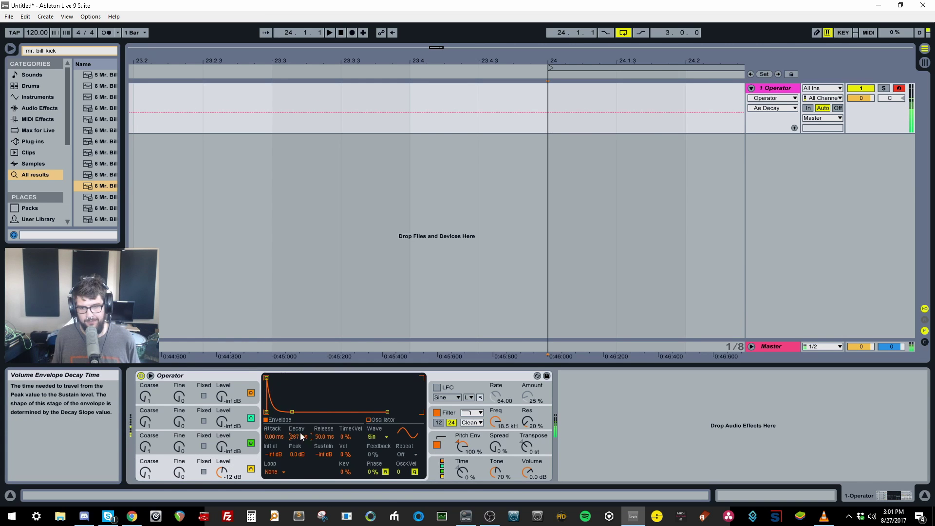
click(296, 454)
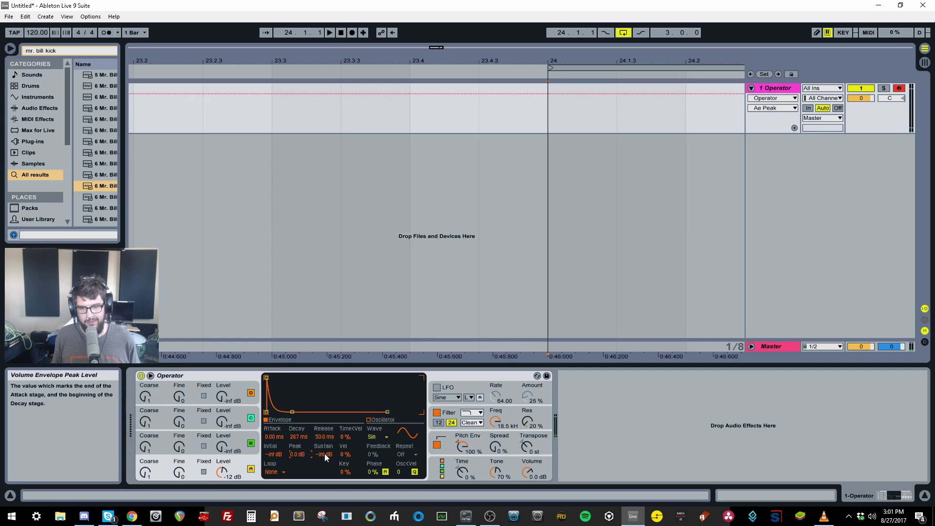
- Raise oscillator A's level to about -6.9 dB and set the pitch envelope amount to about 97%, auditioning notes in different octaves
drag(462, 446, 462, 455)
drag(227, 472, 226, 467)
key(z)
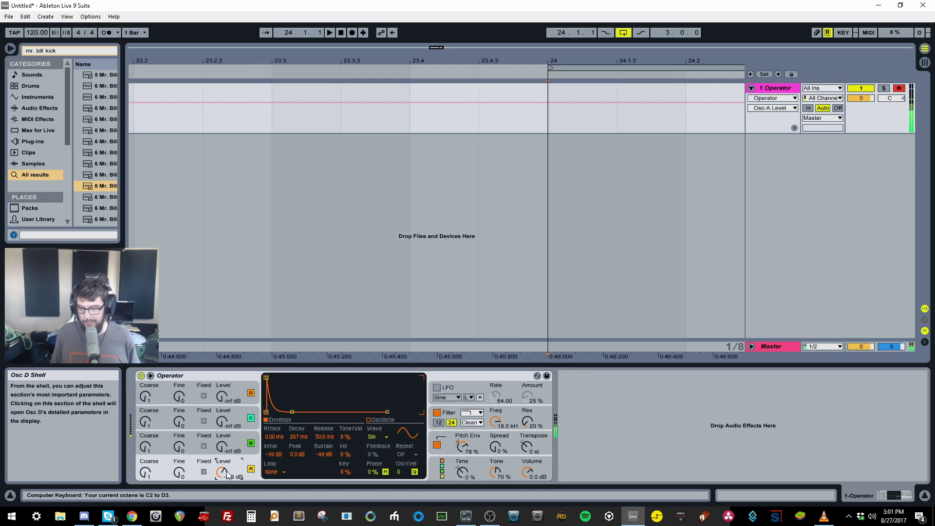
key(z)
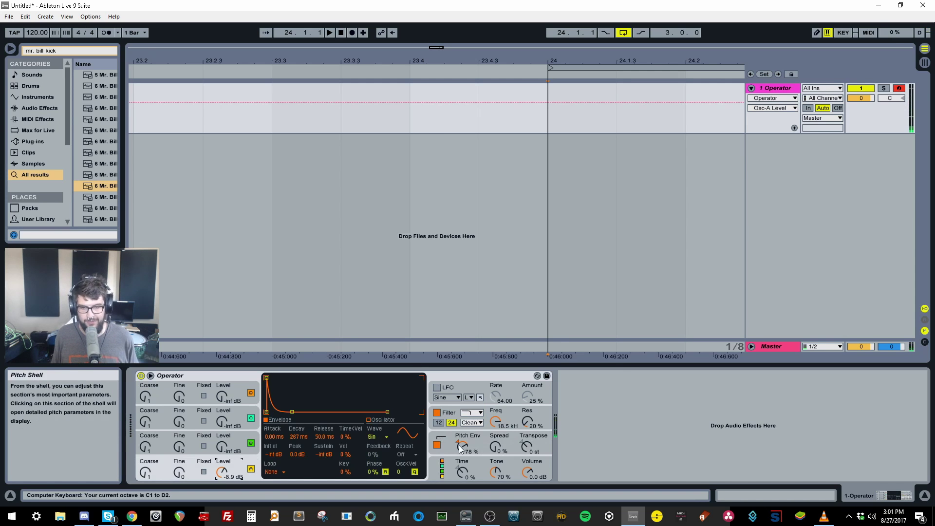
drag(462, 446, 462, 441)
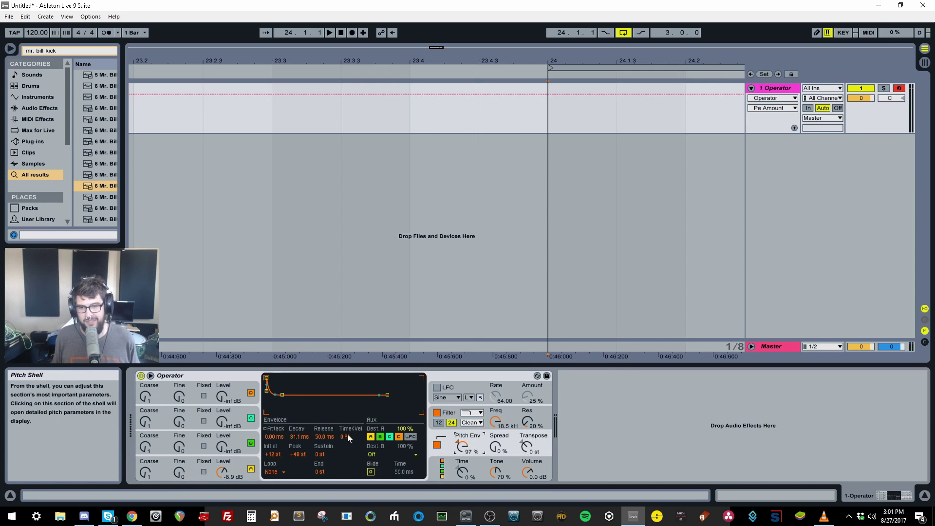
- Set the pitch envelope's sustain to about -11 st with a 55 ms decay, and oscillator A's volume decay to about 447 ms
drag(284, 397, 284, 399)
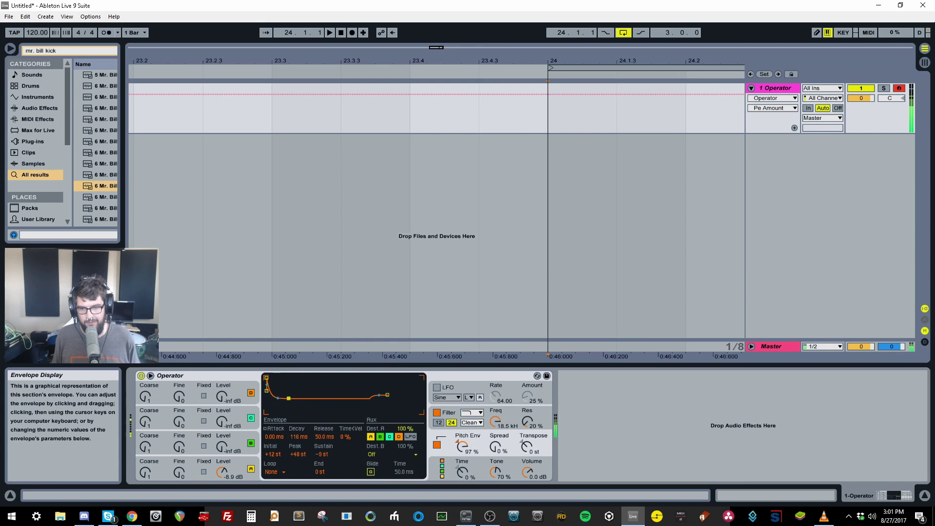
click(223, 472)
mouse_move(298, 436)
mouse_down()
mouse_move(298, 428)
mouse_move(298, 436)
mouse_up()
- Switch the filter to the OSR circuit at about 96.9 Hz with 9.75 dB drive, and set the pitch envelope amount to 100%
drag(494, 421, 494, 472)
click(472, 422)
click(468, 440)
click(377, 437)
drag(377, 437, 378, 452)
drag(496, 422, 462, 441)
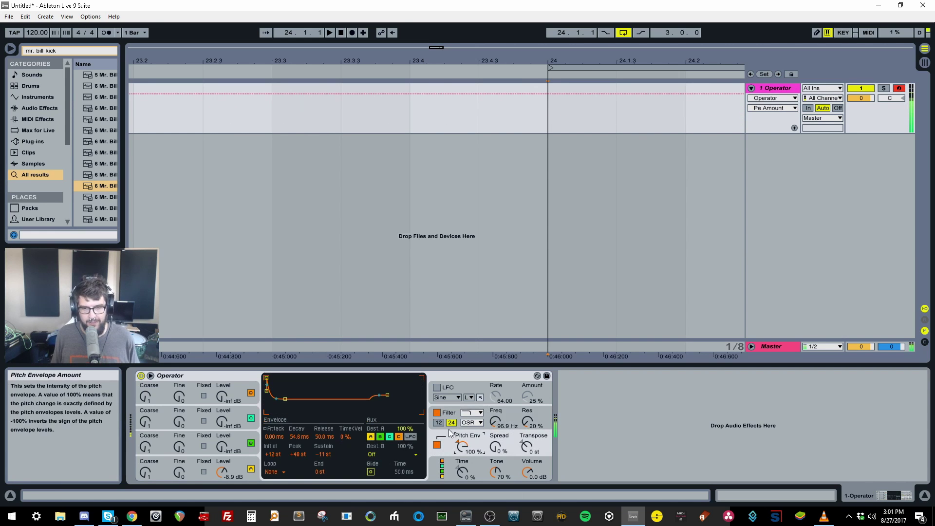
click(277, 437)
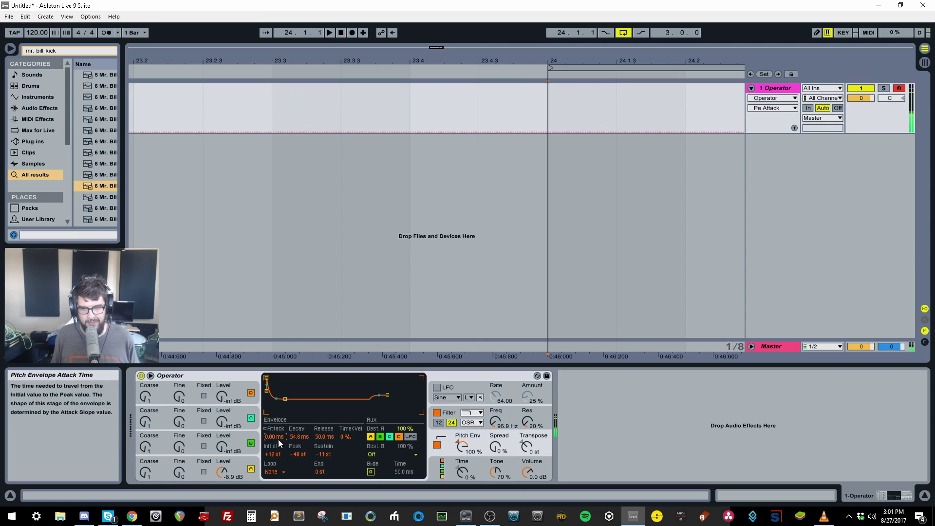
- Compare the sound with the filter bypassed, and set its envelope amount to 100%, envelope peak to 33%, cutoff to 79 Hz and resonance to 95%
click(437, 413)
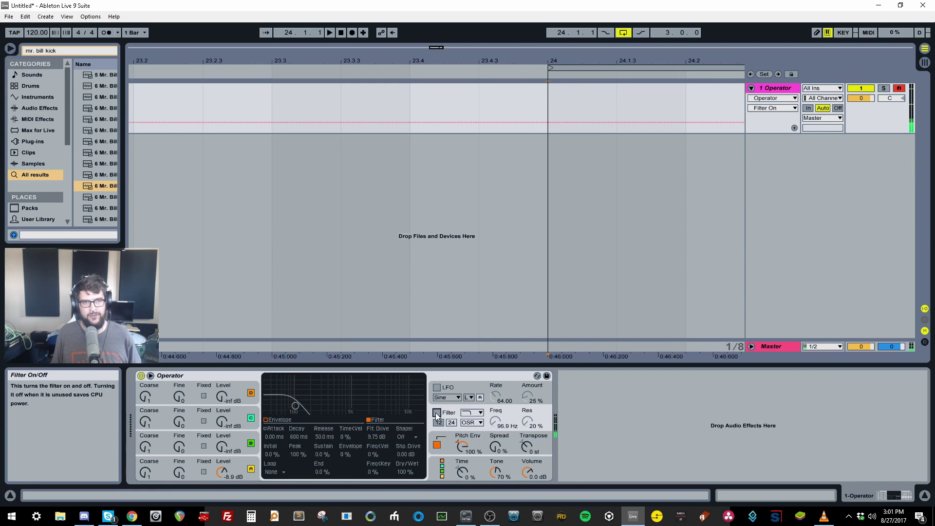
click(437, 413)
click(452, 423)
click(353, 453)
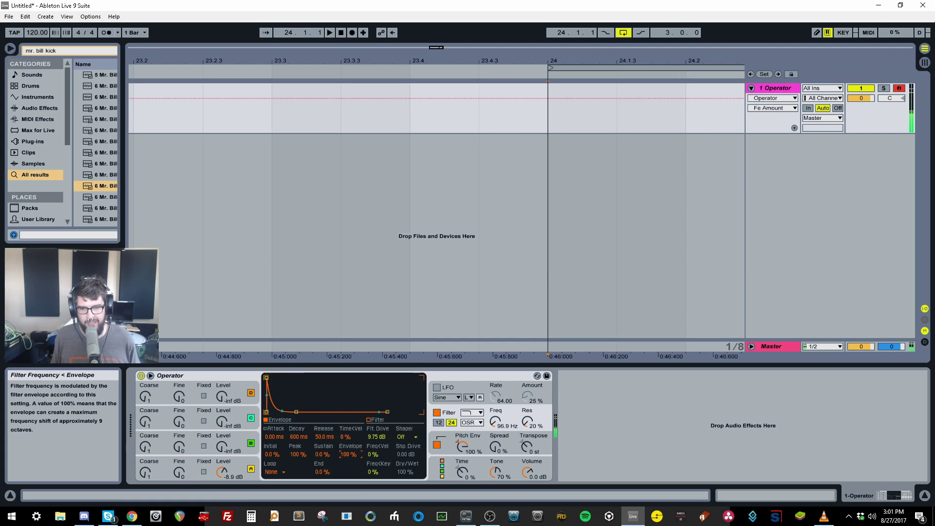
click(498, 427)
drag(527, 422, 494, 428)
drag(267, 377, 266, 381)
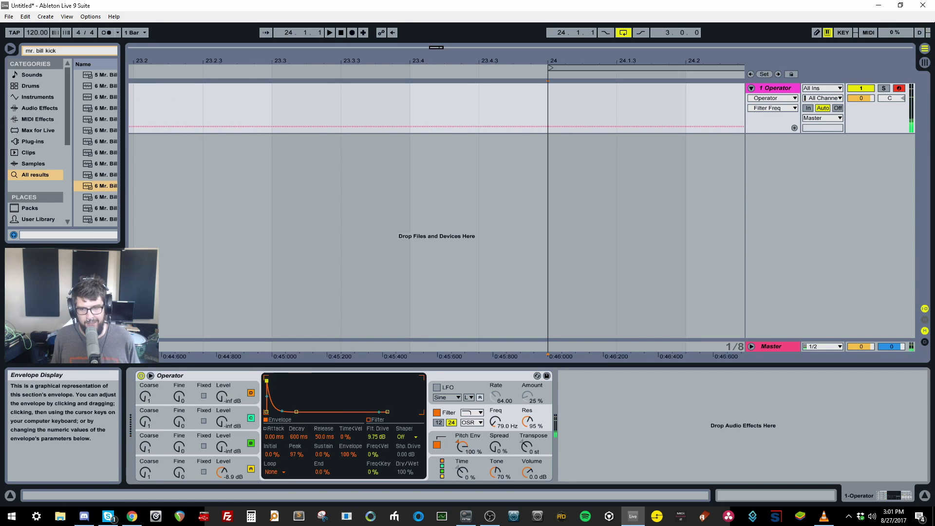
- Adjust the filter to about 70.4 Hz cutoff, 81% resonance and 5.63 dB drive, and switch the filter off
drag(528, 422, 528, 434)
drag(377, 437, 377, 445)
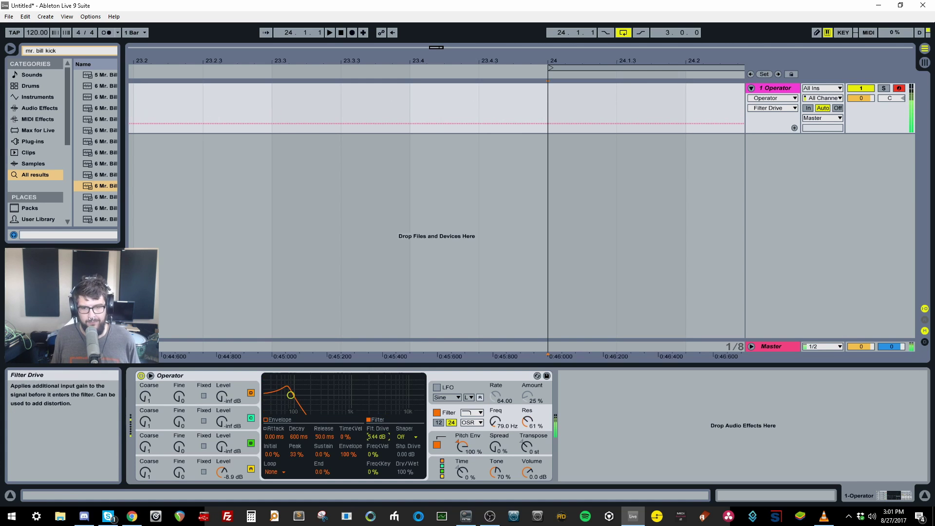
drag(496, 422, 529, 421)
click(499, 424)
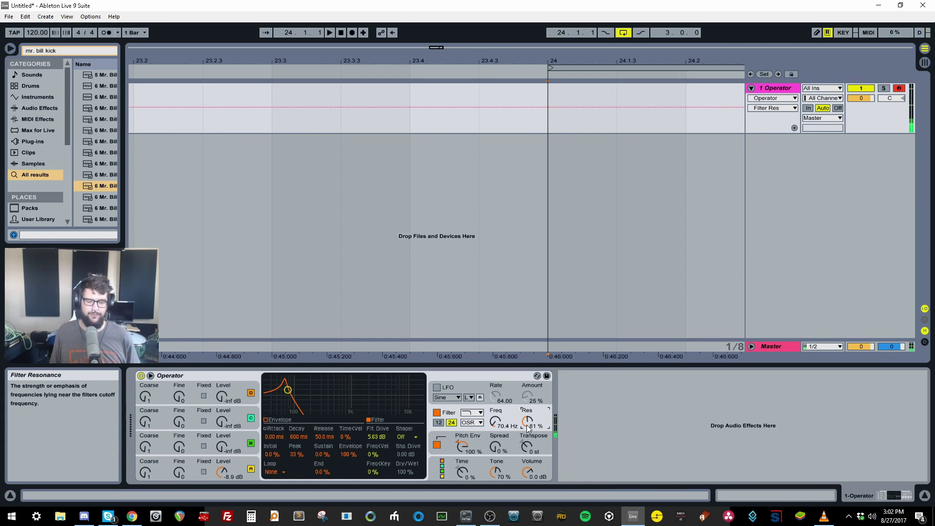
click(437, 413)
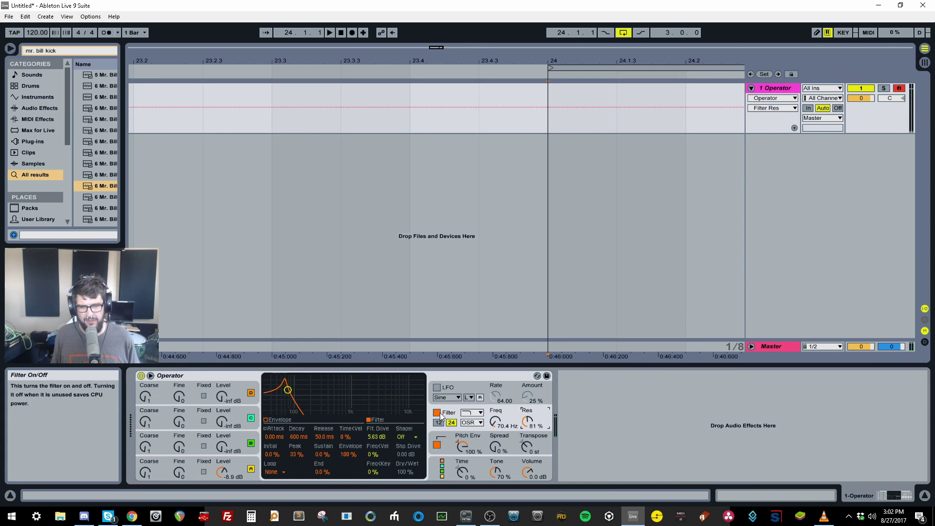
- Set the pitch envelope to +40 st initial, +37 st peak, -14 st sustain, 113 ms decay and 81% amount, and lengthen oscillator A's volume decay
click(230, 466)
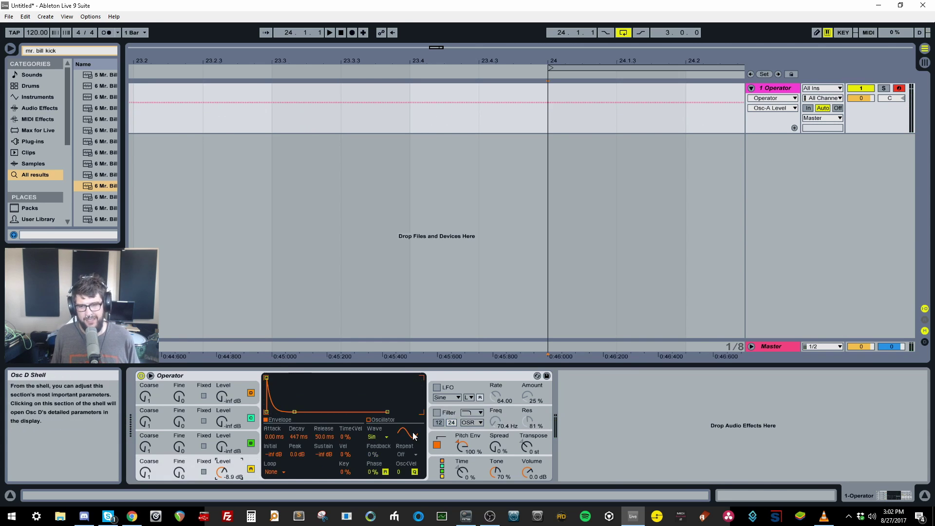
click(447, 444)
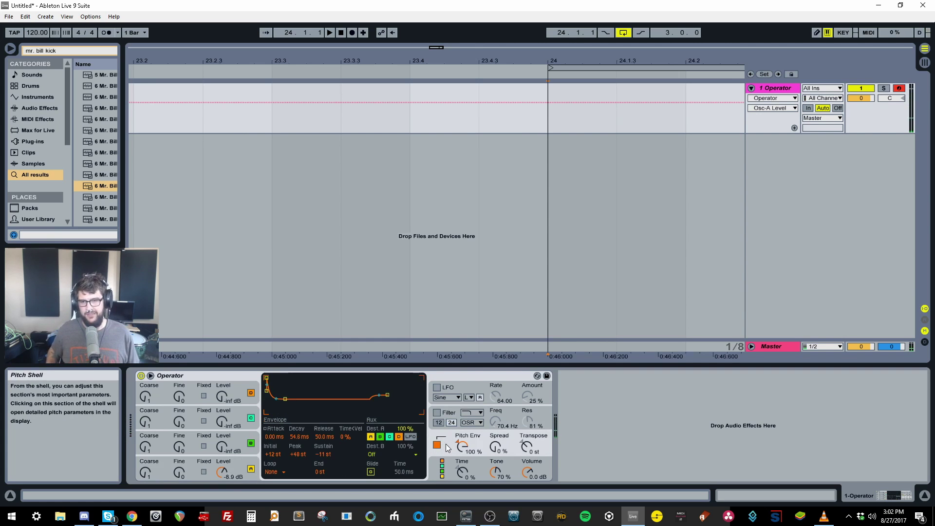
drag(273, 454, 298, 429)
click(236, 463)
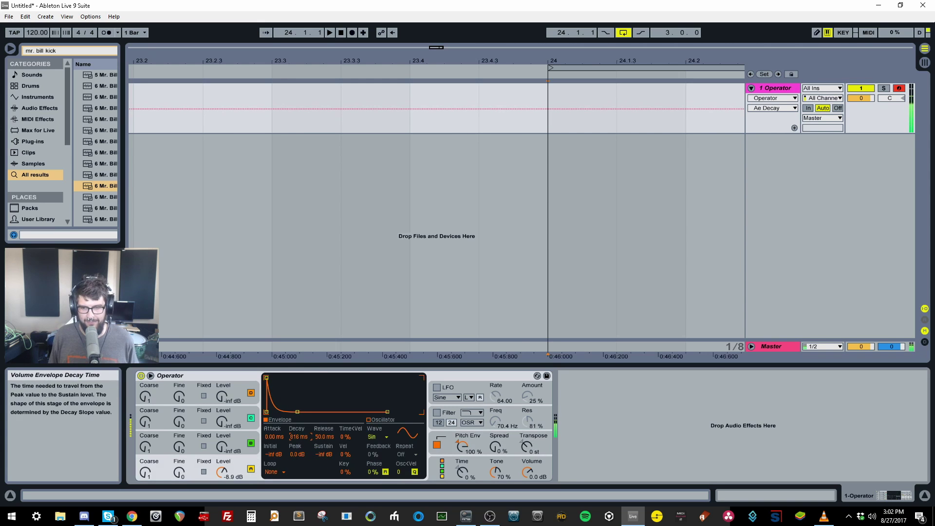
drag(462, 446, 462, 457)
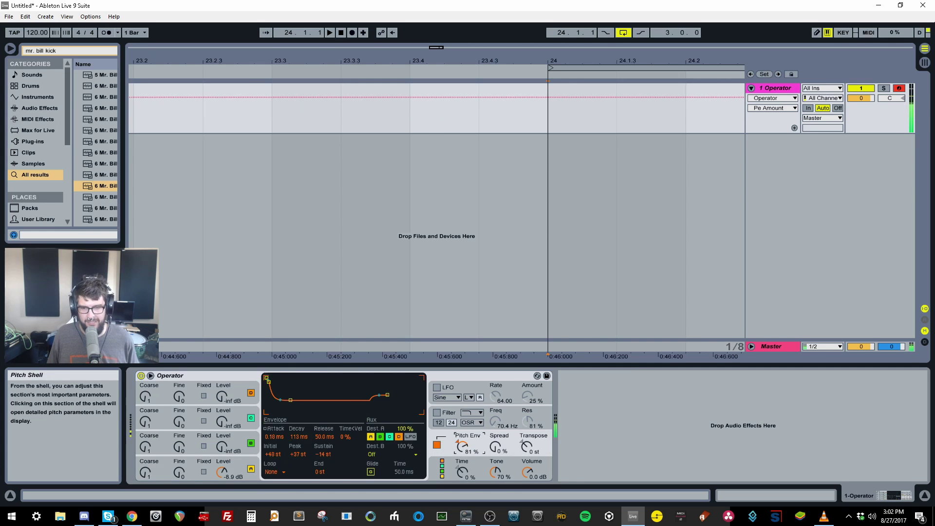
click(463, 464)
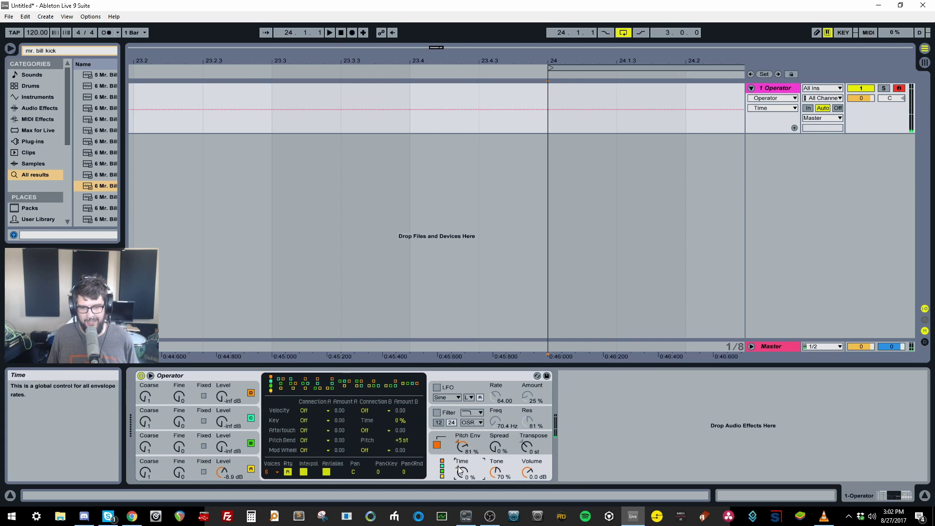
- Add a Saturator after Operator with 12 dB drive, Color enabled, a base of 3.43 and a depth of about -1.5
click(608, 429)
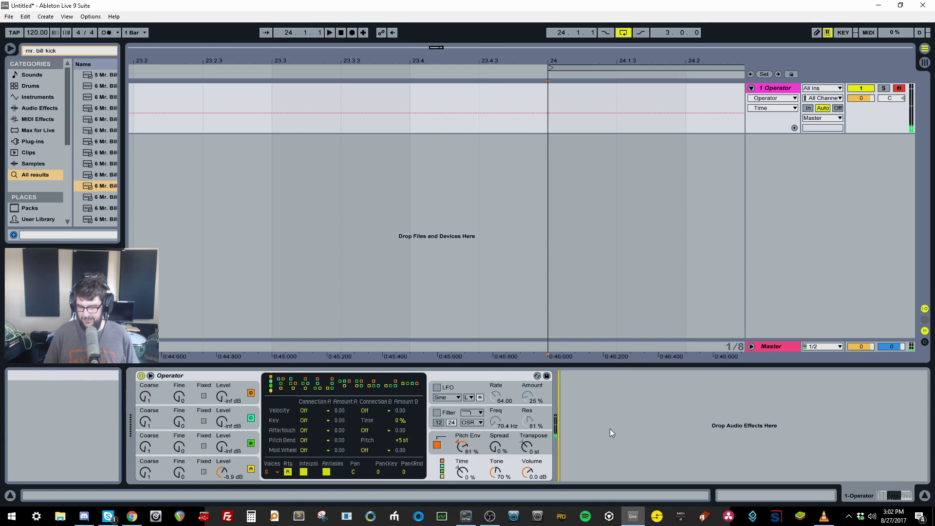
key(ctrl+f)
text(saturn)
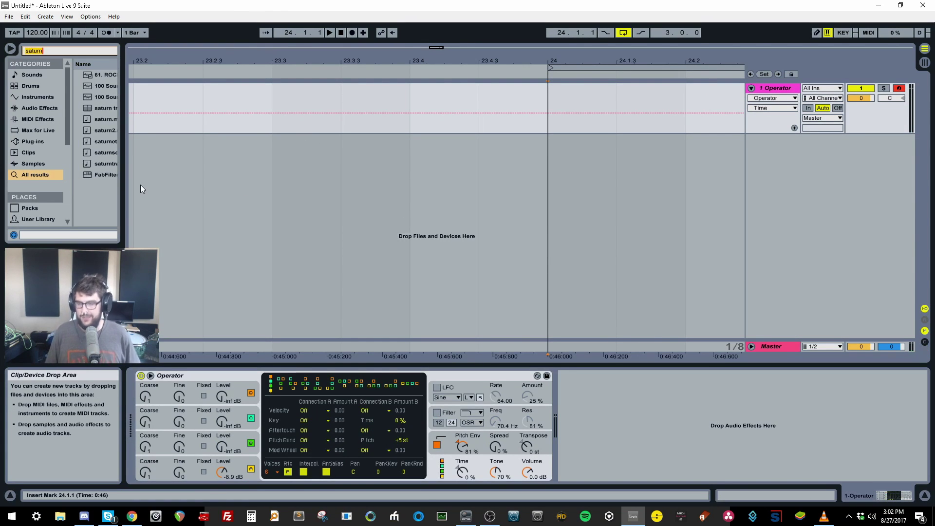
text(atur)
double_click(108, 74)
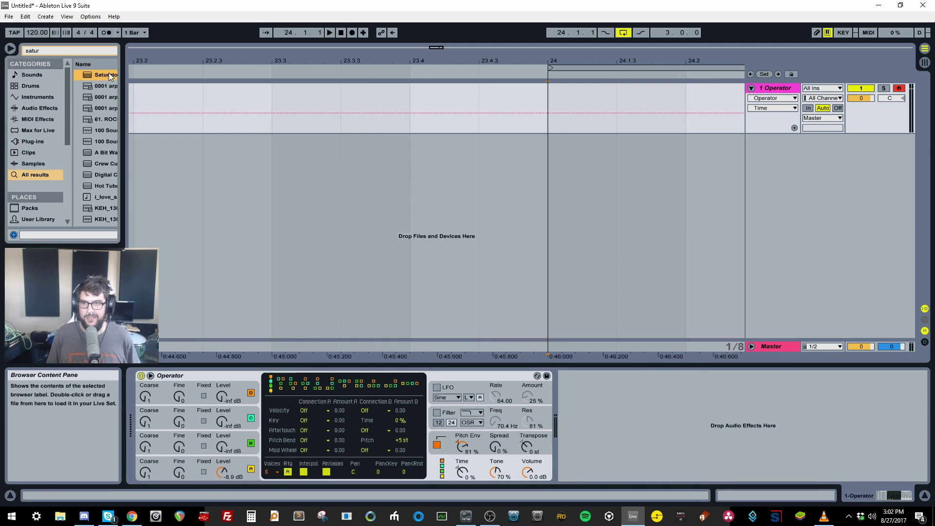
mouse_move(572, 402)
mouse_down()
mouse_move(572, 380)
mouse_move(572, 390)
mouse_up()
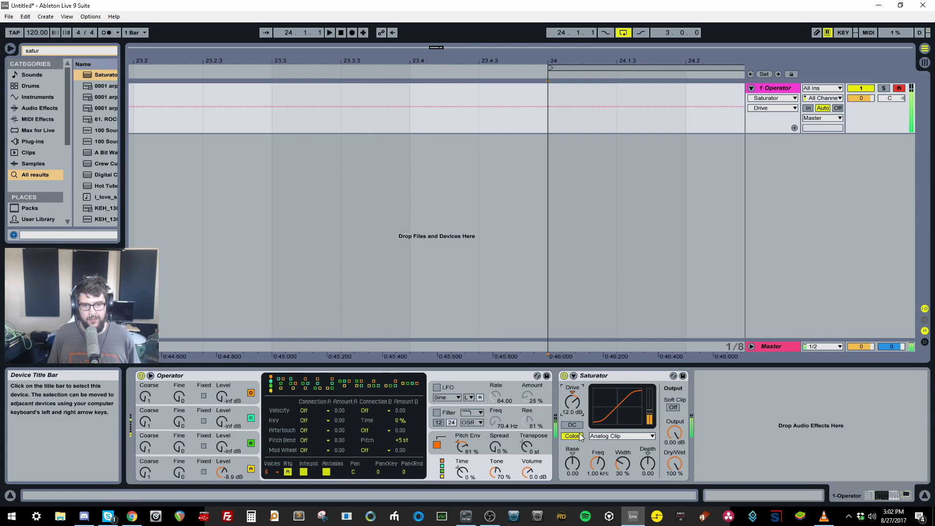
mouse_move(568, 469)
mouse_down()
mouse_move(568, 483)
mouse_move(577, 455)
mouse_move(577, 467)
mouse_up()
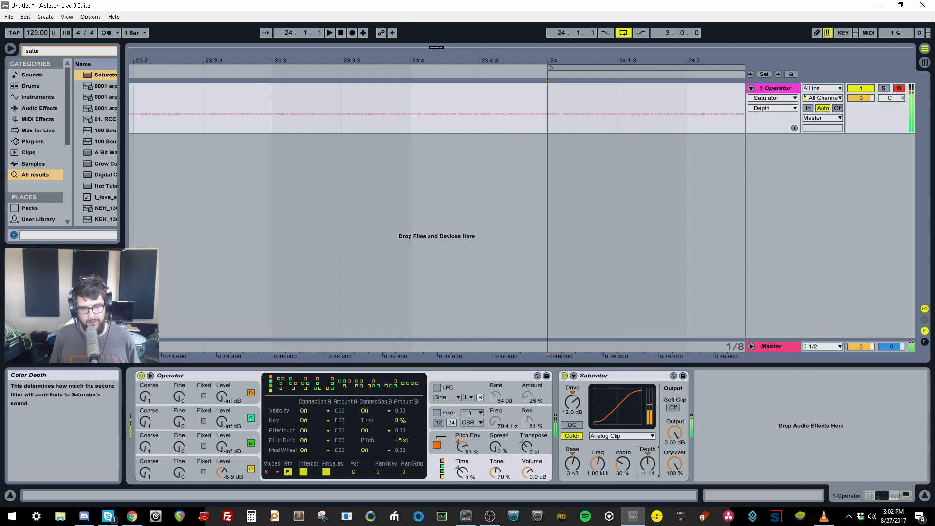
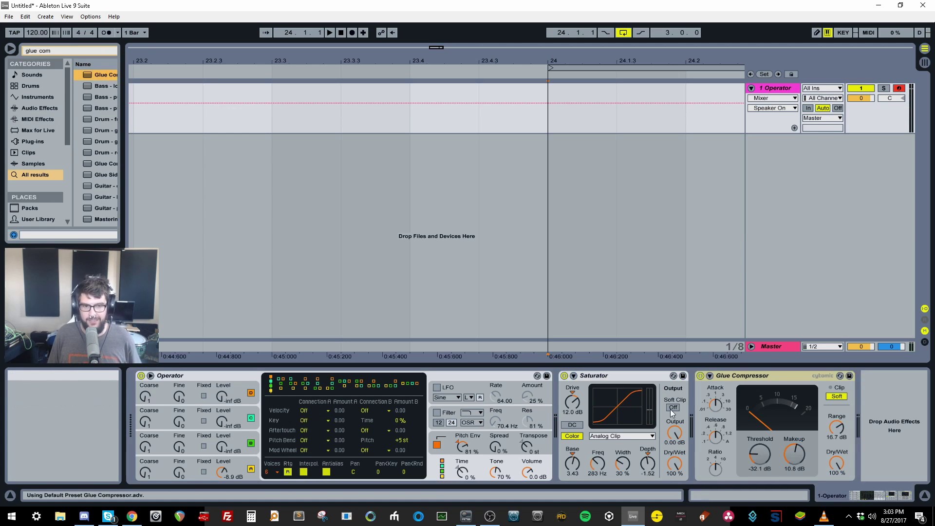
- Set the Glue Compressor's range to 11.7 dB, threshold to -26.3 dB and dry/wet to 53%
drag(836, 414, 842, 439)
drag(761, 459, 761, 446)
mouse_move(837, 464)
mouse_down()
mouse_move(837, 482)
mouse_move(836, 469)
mouse_up()
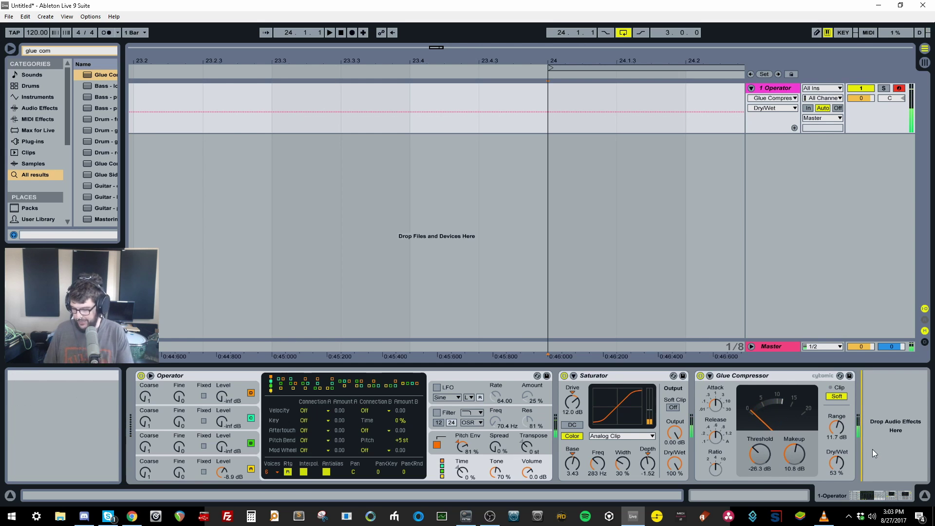
- Add a Multiband Dynamics device after the Glue Compressor
key(ctrl+f)
text(multib)
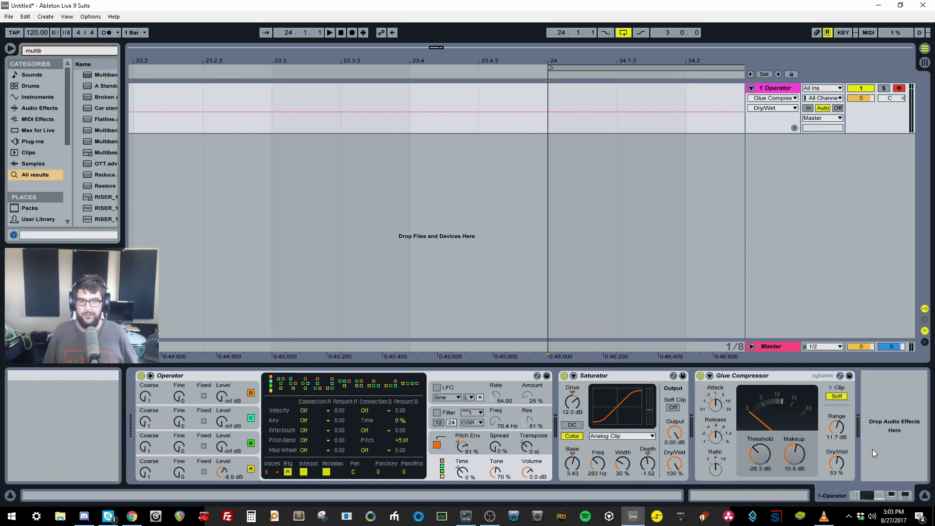
double_click(101, 73)
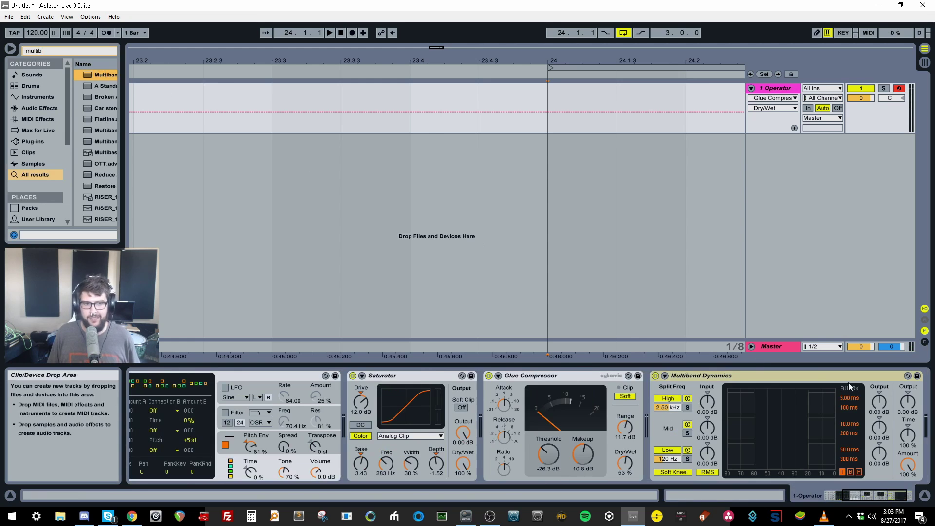
- Add an EQ Eight and a Limiter to the end of the Operator track's device chain
key(ctrl+f)
text(eqi)
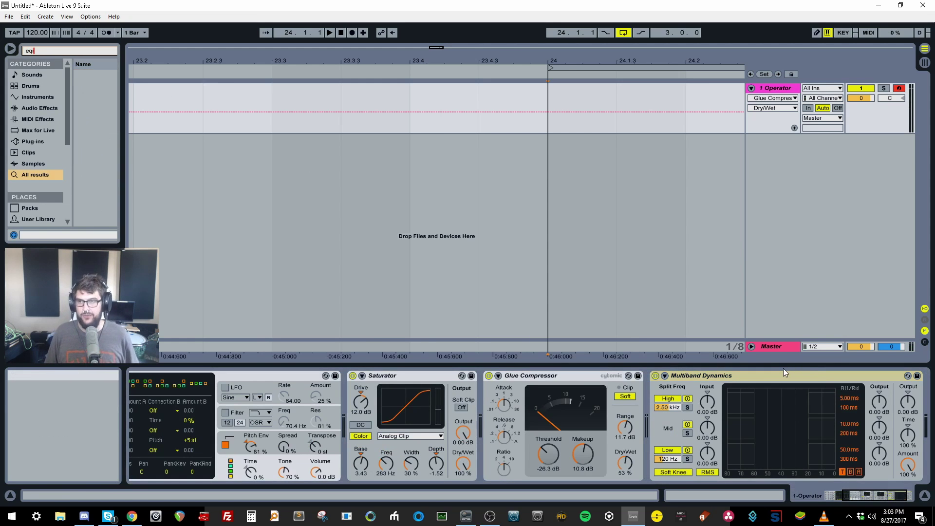
key(BackSpace)
text(e)
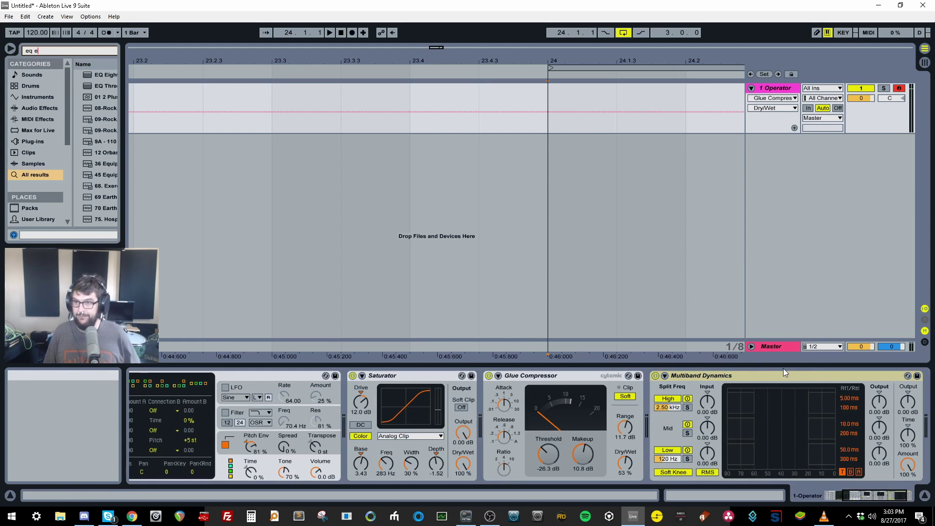
double_click(109, 76)
text(limi)
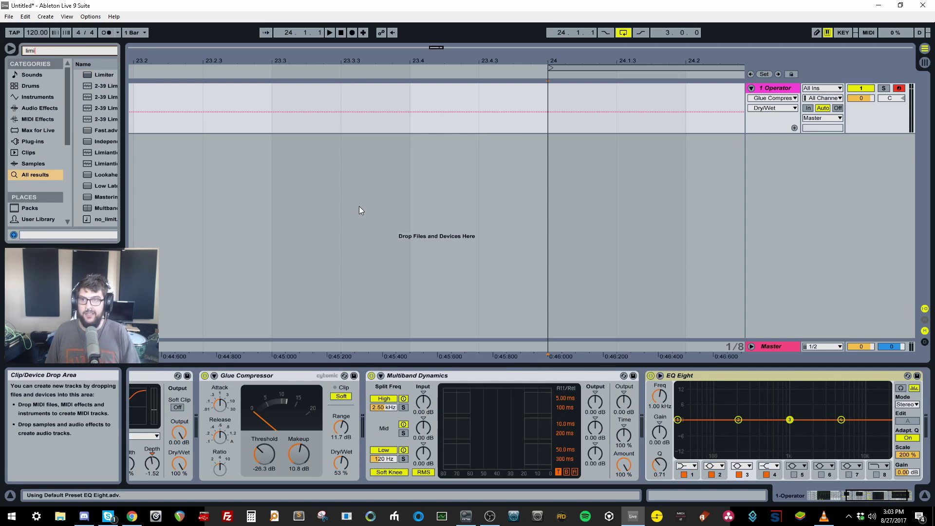
double_click(95, 78)
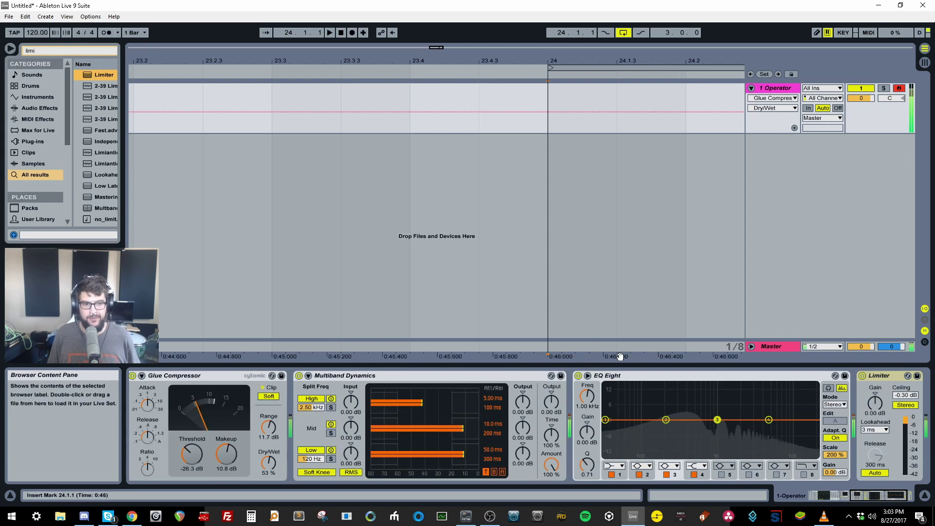
- Adjust the upper-band dynamics in Multiband Dynamics, setting output gain to 18.2 dB for the high band and 8.10 dB for the mid band
drag(523, 402, 523, 376)
drag(453, 376, 452, 373)
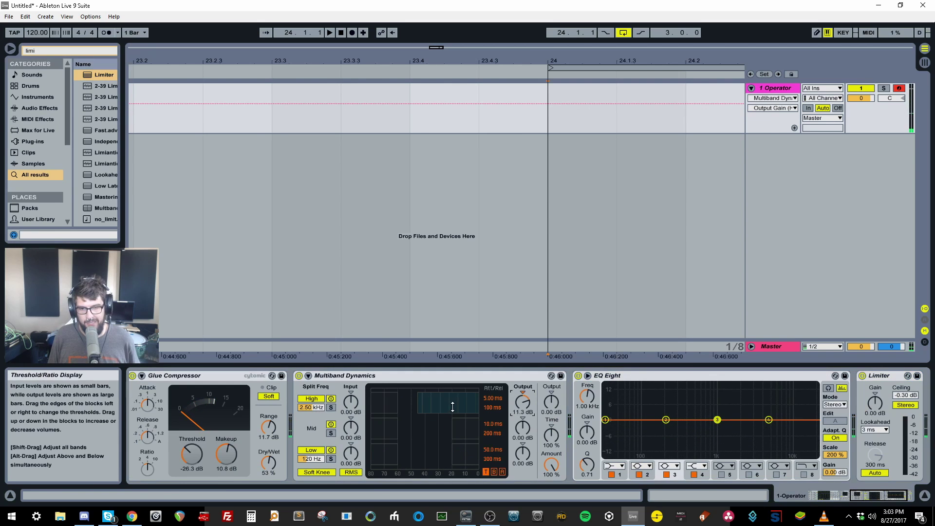
drag(525, 400, 525, 395)
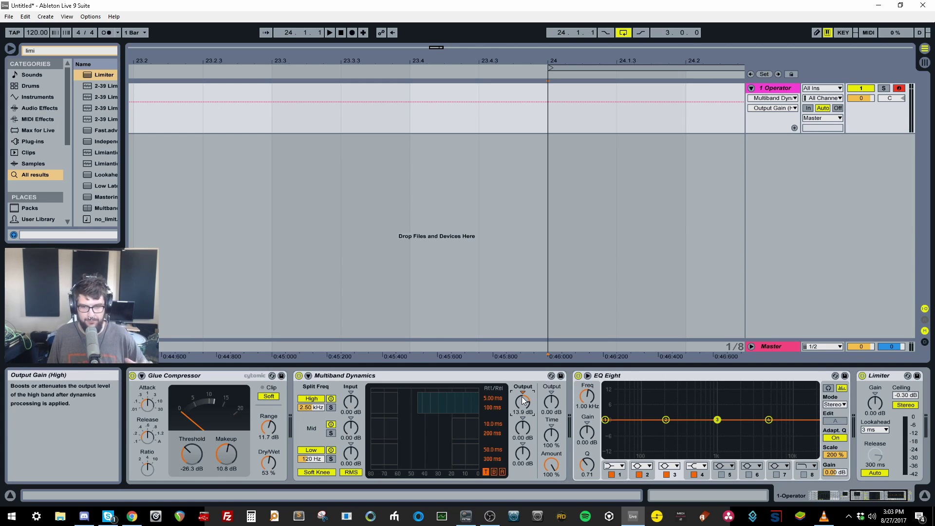
drag(523, 401, 523, 391)
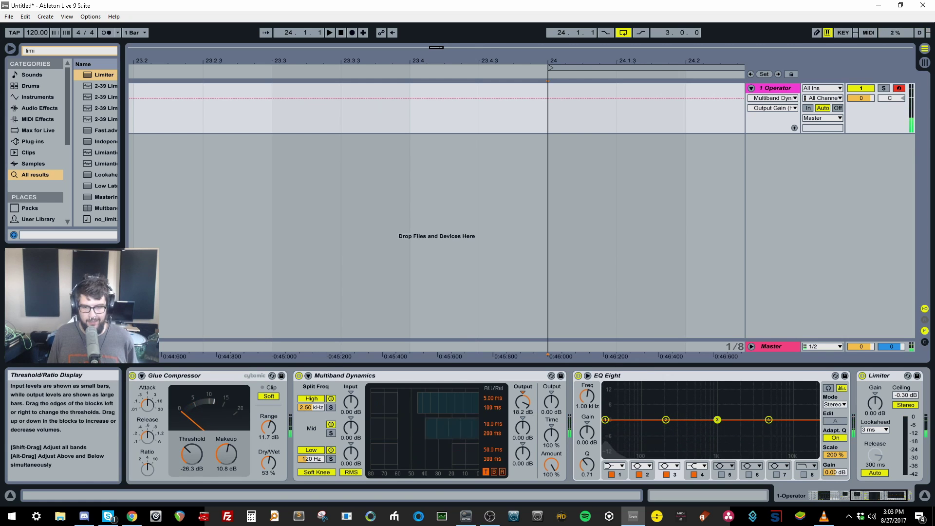
drag(522, 429, 523, 414)
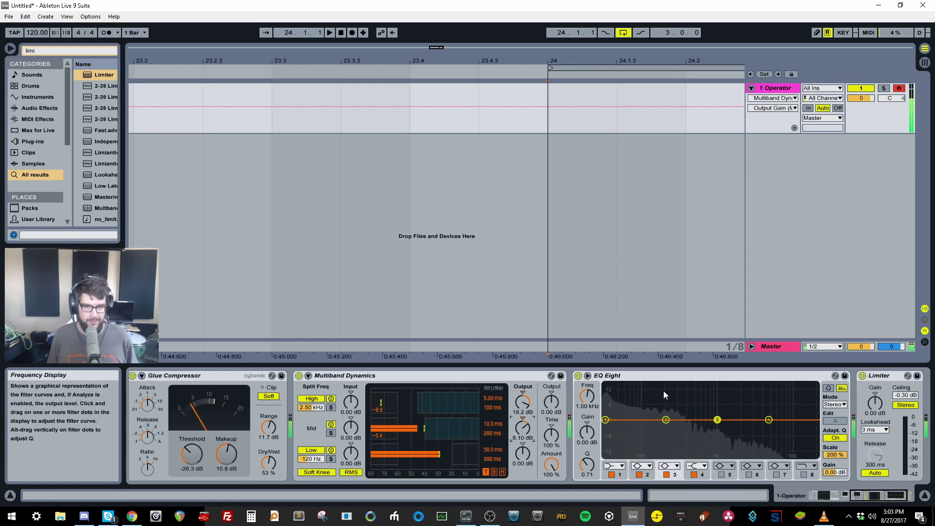
- Shape a gentle EQ Eight curve across its four bands, including a -1.86 dB cut at 259 Hz on band 2
click(588, 376)
drag(701, 292, 693, 123)
drag(553, 243, 562, 265)
drag(662, 123, 712, 472)
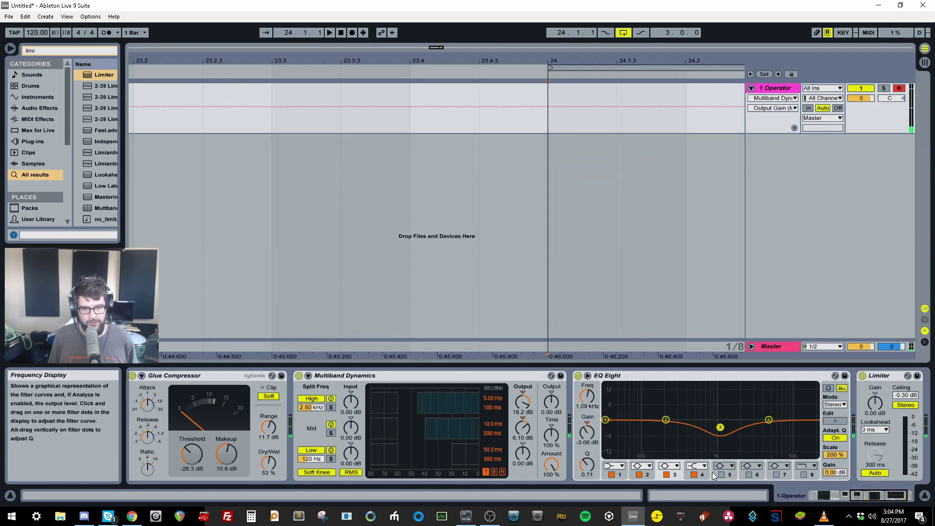
drag(587, 464, 675, 427)
drag(768, 420, 675, 424)
- Set Operator's pitch envelope amount to 57%
drag(850, 493, 810, 494)
mouse_move(462, 446)
mouse_down()
mouse_move(463, 431)
mouse_move(473, 445)
mouse_up()
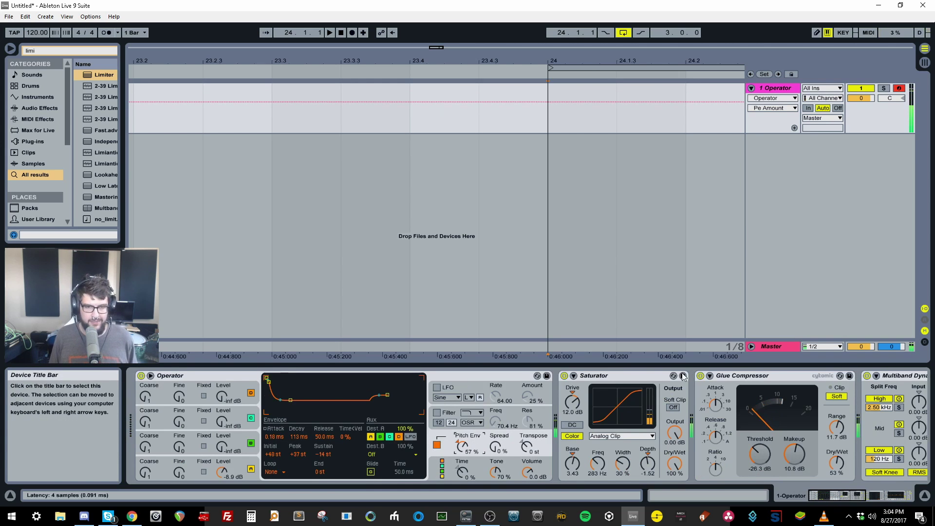
- Fold the Saturator, Glue Compressor, Multiband Dynamics and EQ Eight devices
double_click(612, 378)
double_click(632, 378)
double_click(633, 375)
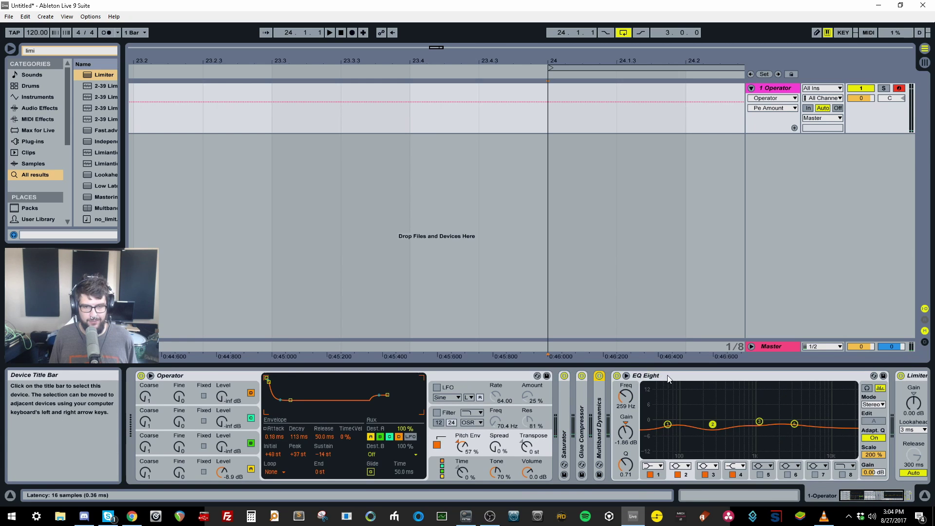
double_click(653, 376)
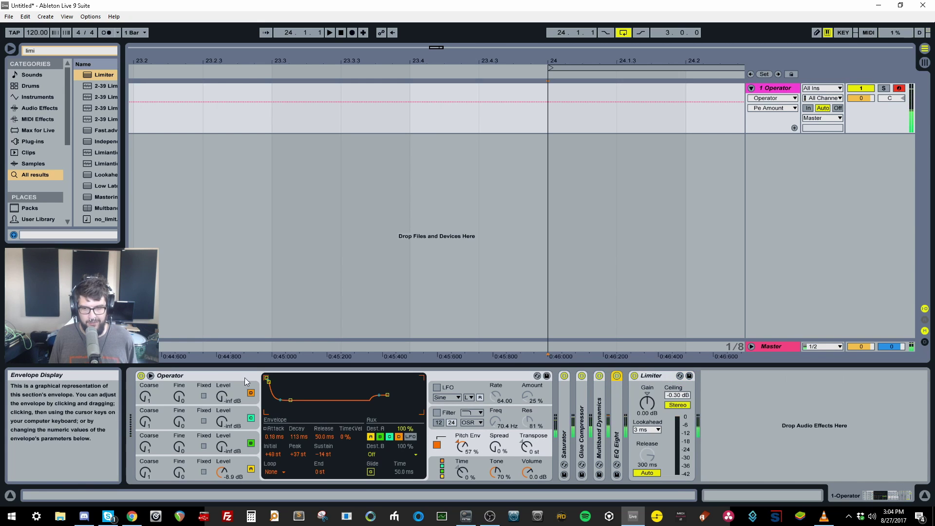
- Group Operator and all its effects through the Limiter into an Instrument Rack
click(268, 379)
click(678, 378)
click(678, 377)
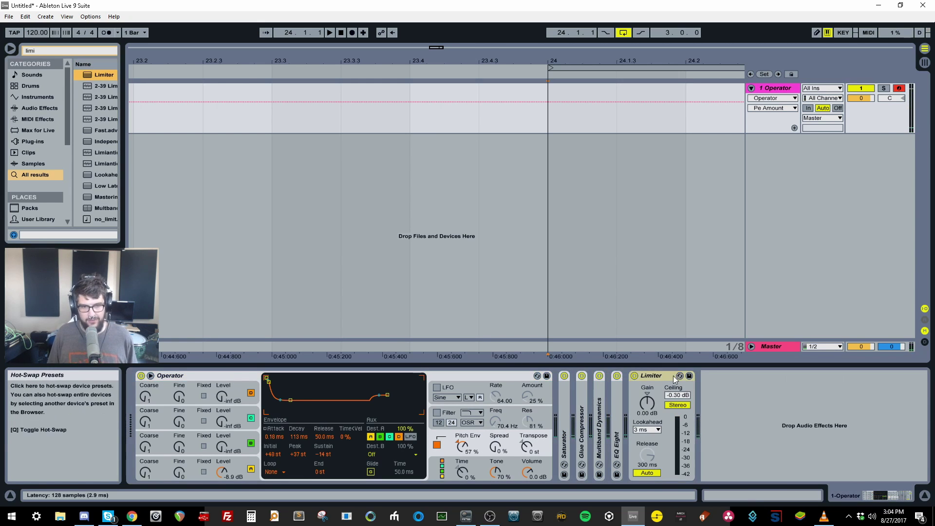
click(667, 376)
key(ctrl+a)
key(ctrl+g)
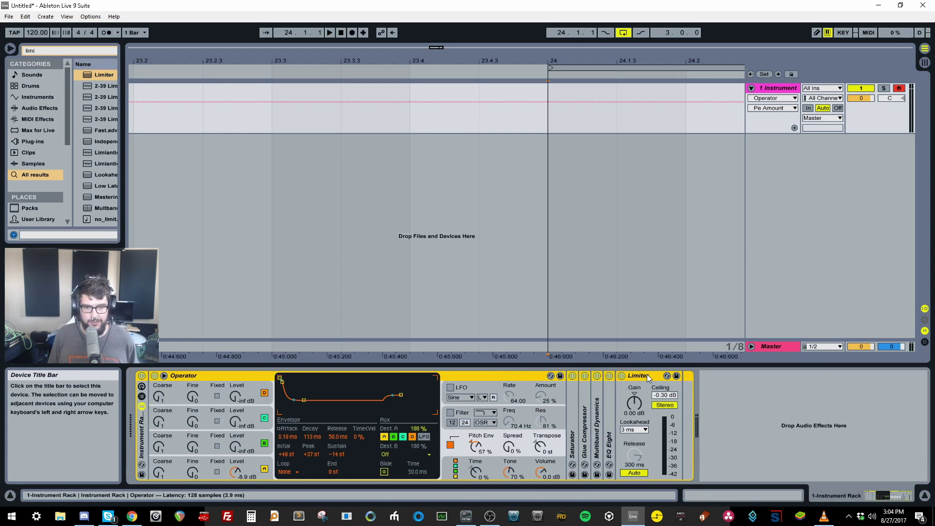
- Show the rack's macro controls and map Operator's pitch envelope amount to Macro 1
click(142, 396)
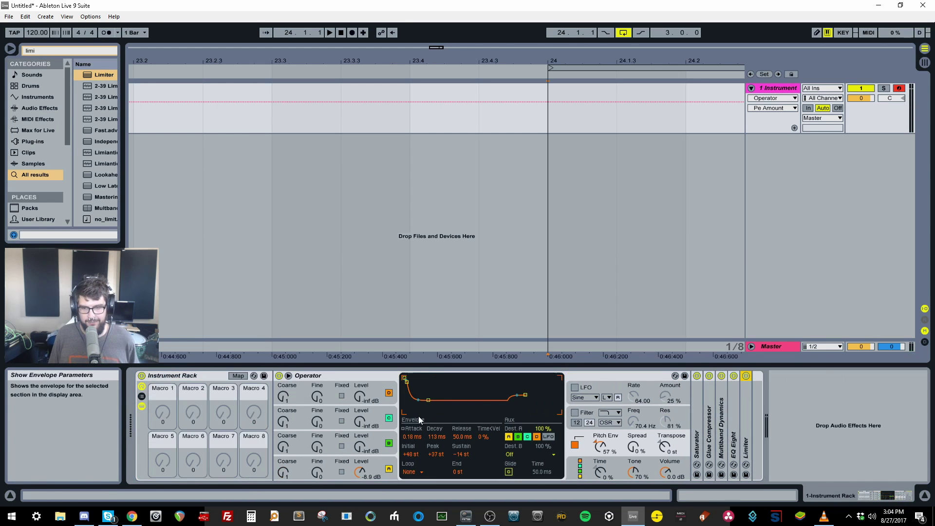
click(385, 463)
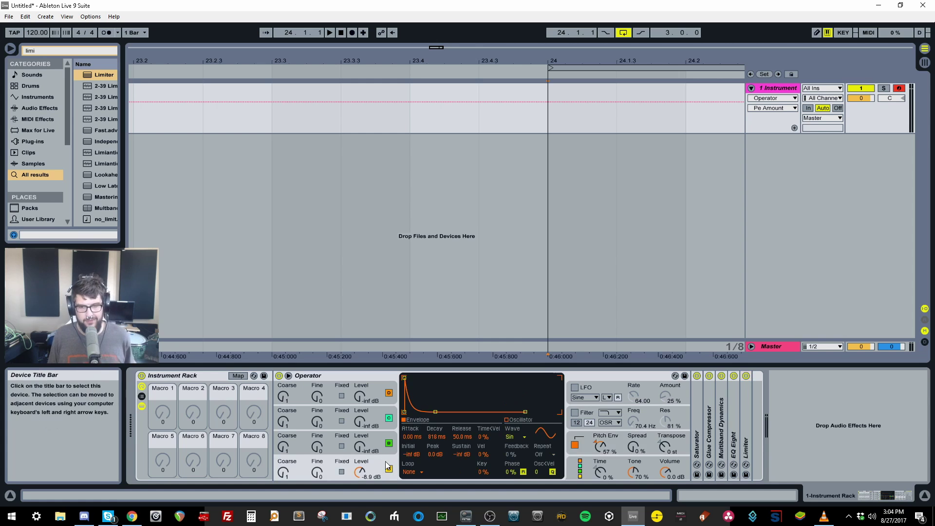
right_click(601, 447)
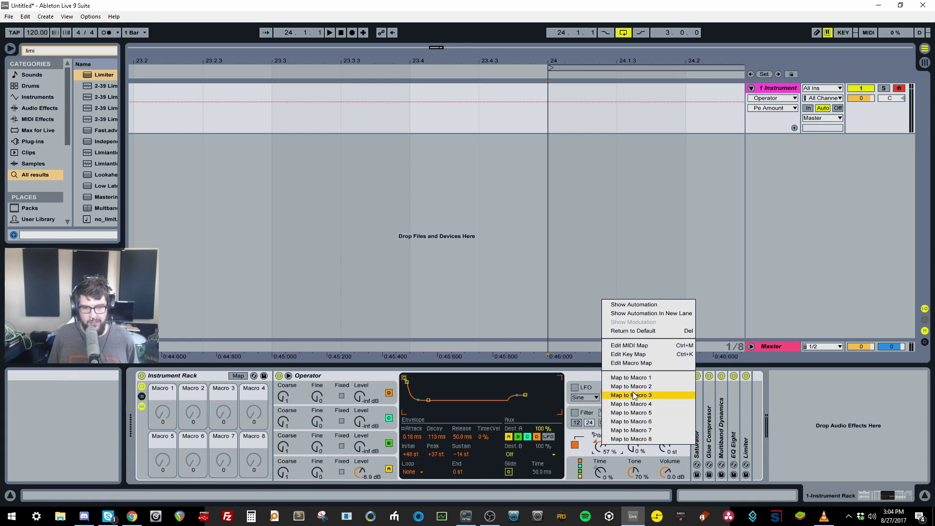
click(638, 382)
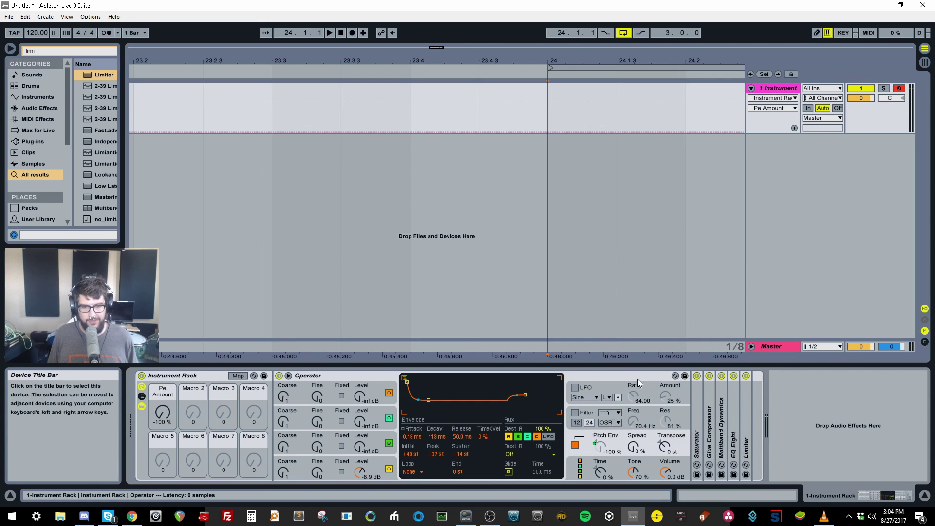
- Limit the Pe Amount mapping to a minimum of 0% and set that macro to 53%
click(239, 377)
click(238, 376)
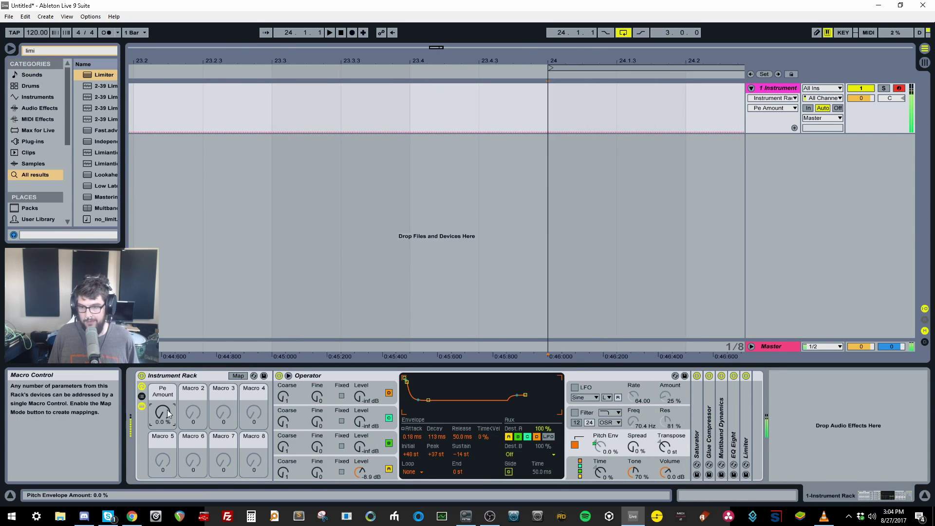
drag(163, 412, 162, 388)
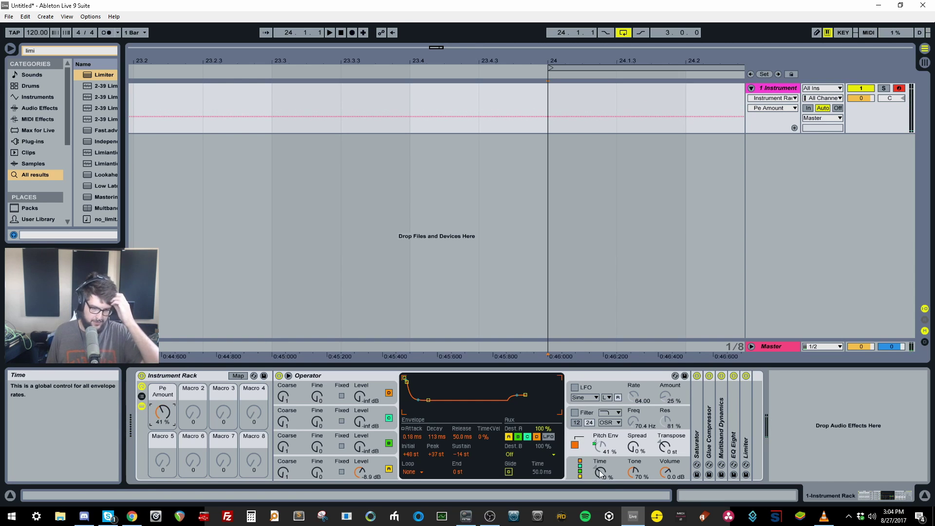
drag(163, 412, 162, 413)
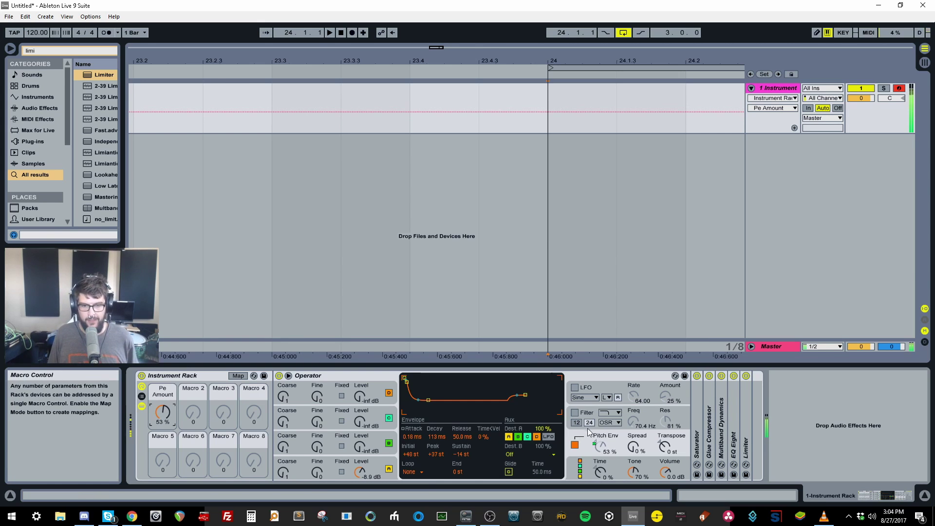
- Map Operator's global envelope Time to Macro 2
click(600, 468)
mouse_move(600, 469)
mouse_down()
mouse_move(600, 451)
mouse_move(599, 495)
mouse_move(600, 469)
mouse_up()
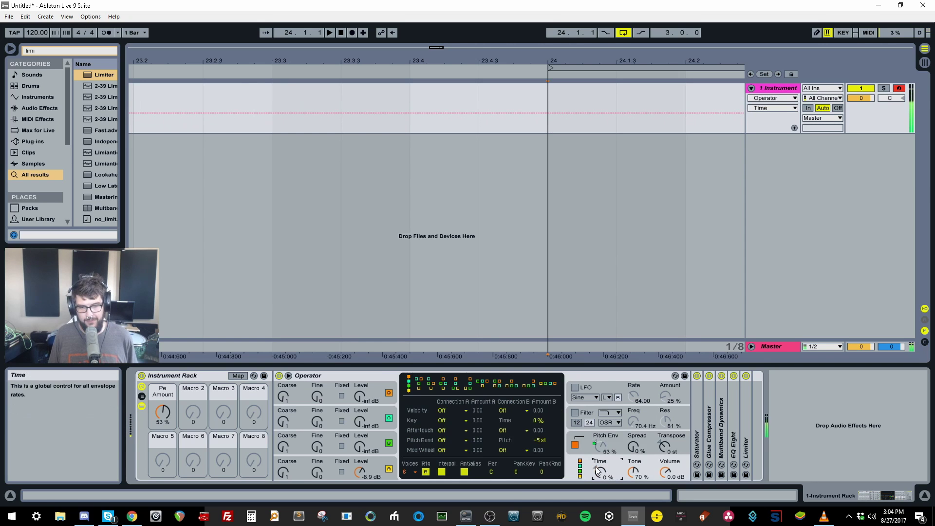
right_click(599, 469)
click(628, 412)
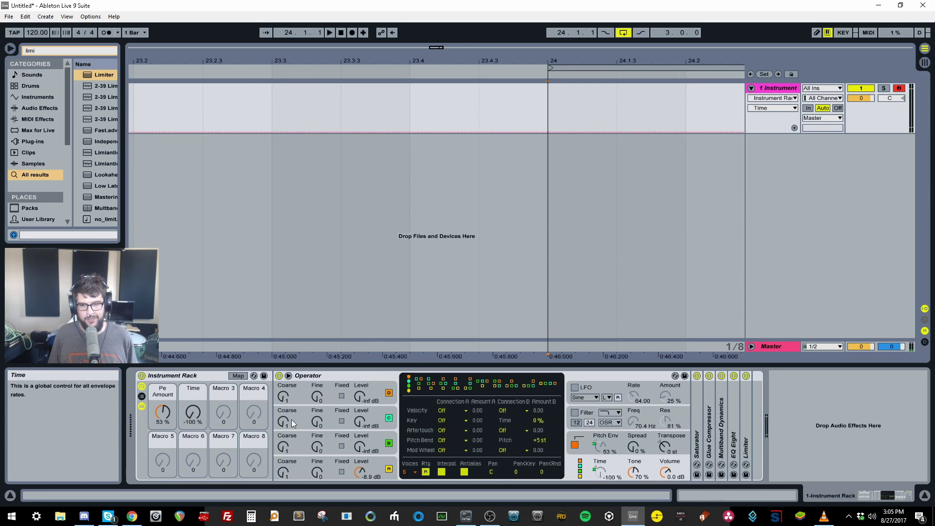
- Try a 0% minimum for the Time macro mapping and restore it to -100%
click(238, 376)
click(232, 87)
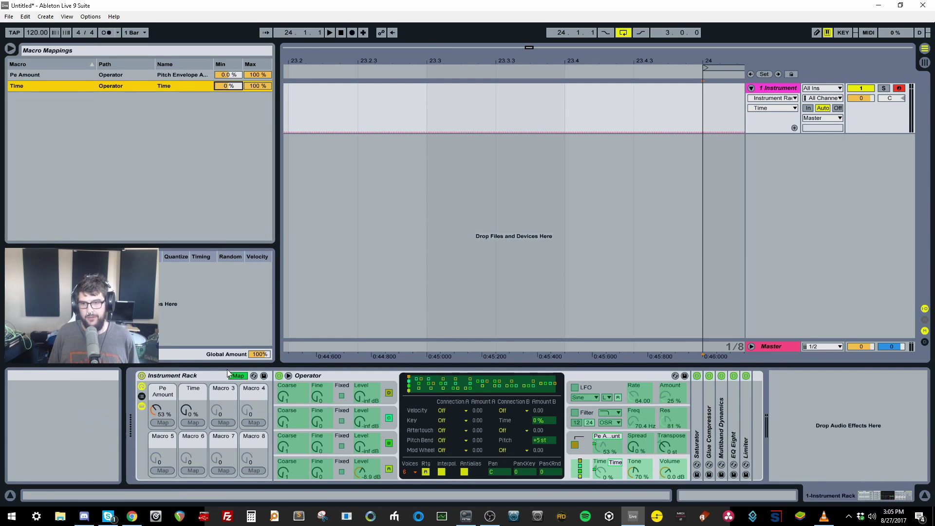
drag(217, 64, 238, 106)
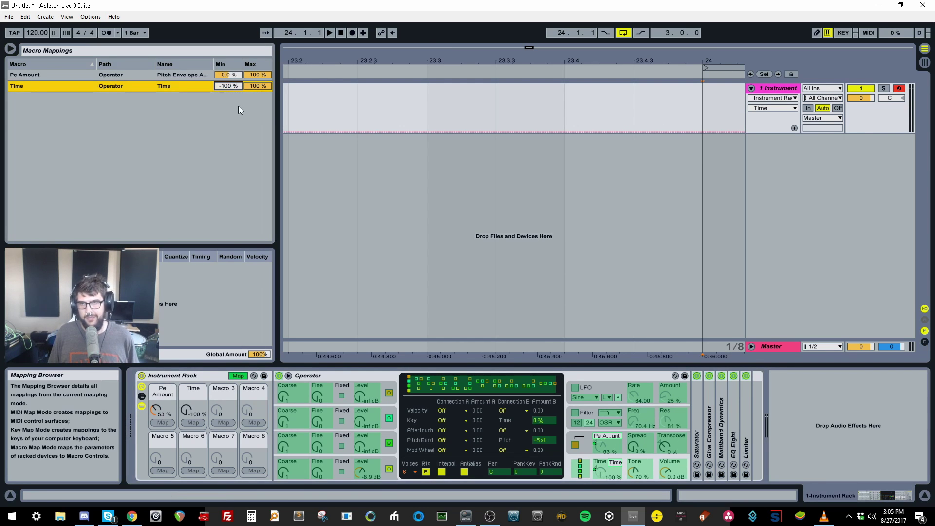
click(238, 375)
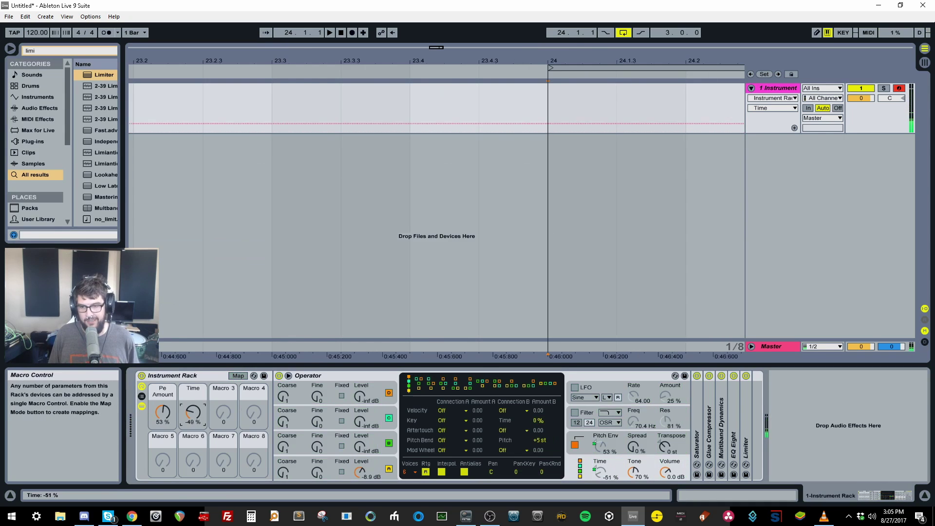
- Set the Time macro to -27% while comparing oscillator A's envelope with the pitch envelope
drag(190, 422, 190, 417)
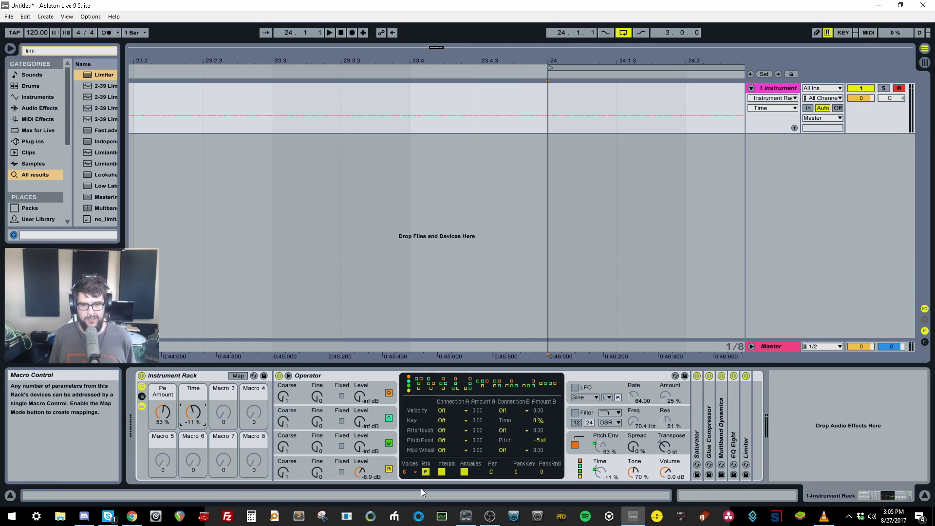
click(360, 472)
drag(193, 413, 193, 421)
click(437, 437)
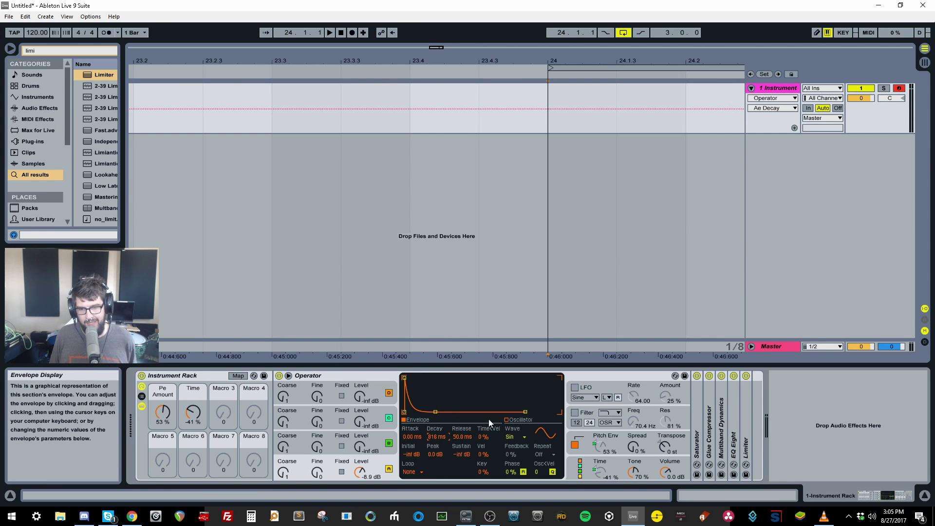
click(583, 450)
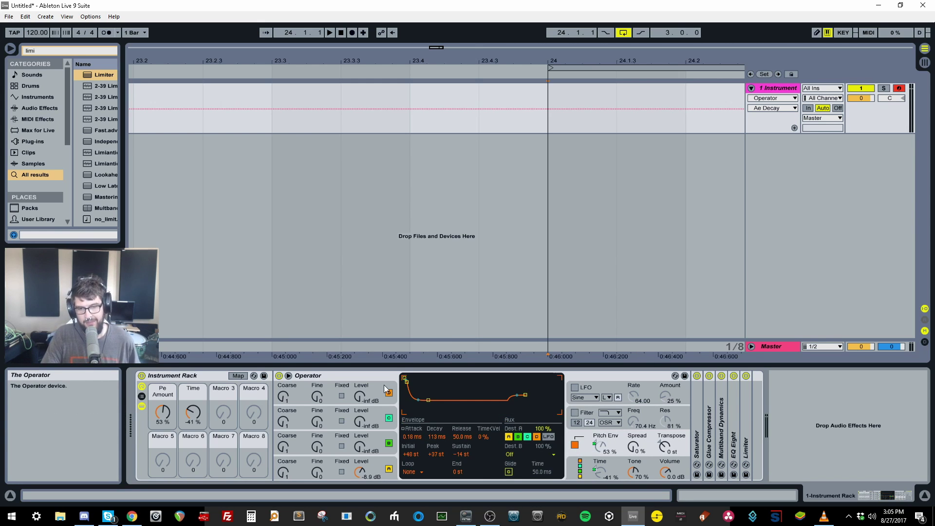
drag(204, 413, 204, 402)
- Map oscillator A's envelope decay to Macro 3 and set it to 608 ms
click(366, 470)
drag(434, 434, 435, 453)
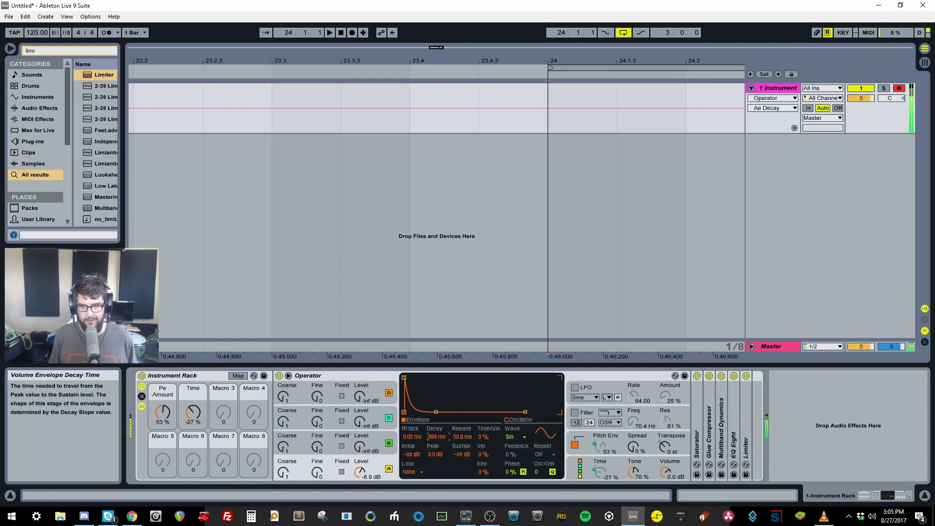
right_click(435, 436)
click(468, 384)
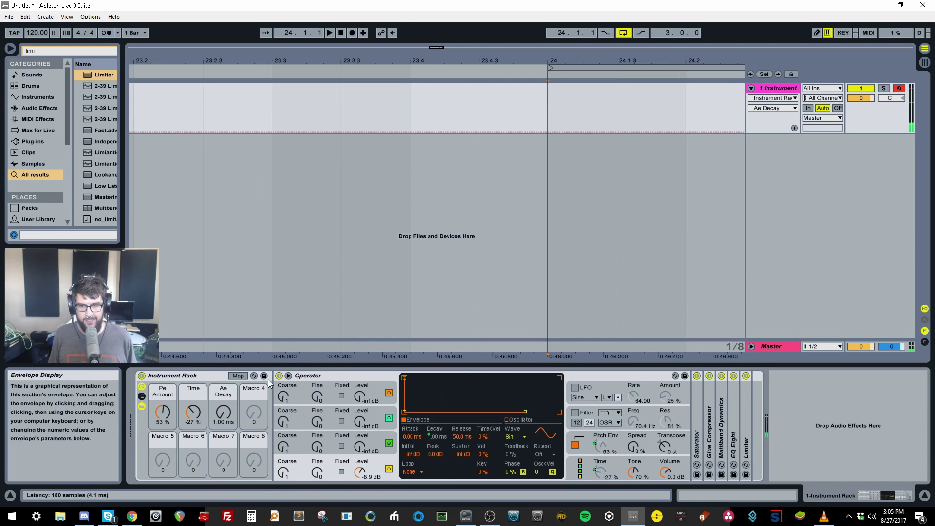
drag(223, 413, 223, 392)
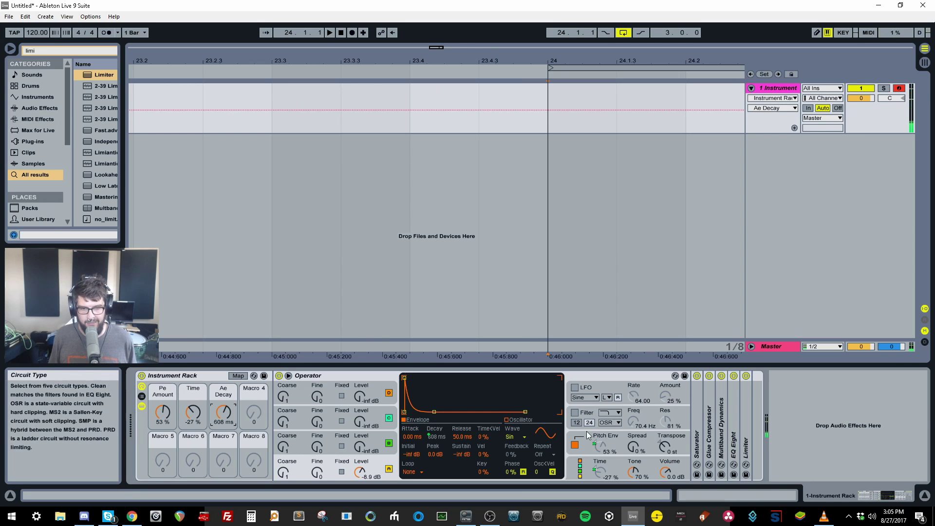
- Map the pitch envelope's decay to Macro 4 and set it to 82.9 ms
click(606, 437)
right_click(436, 438)
click(460, 395)
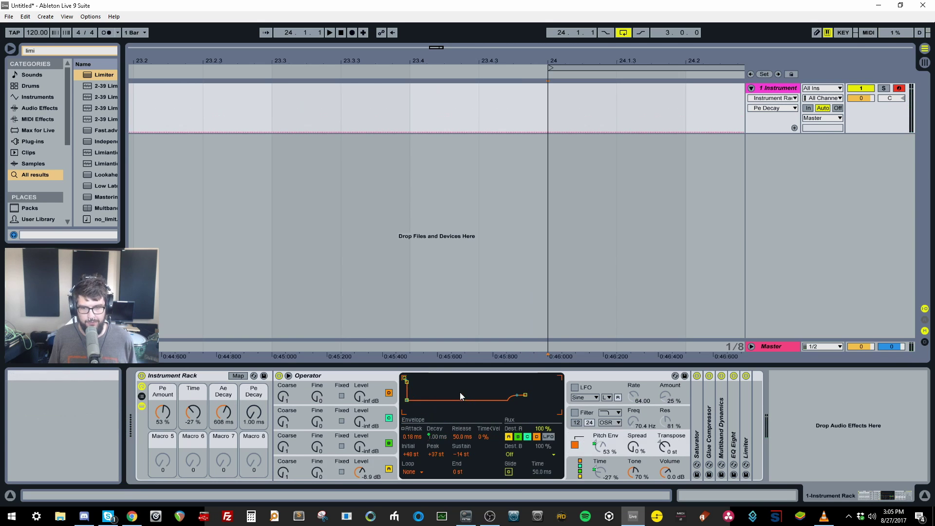
drag(254, 412, 254, 396)
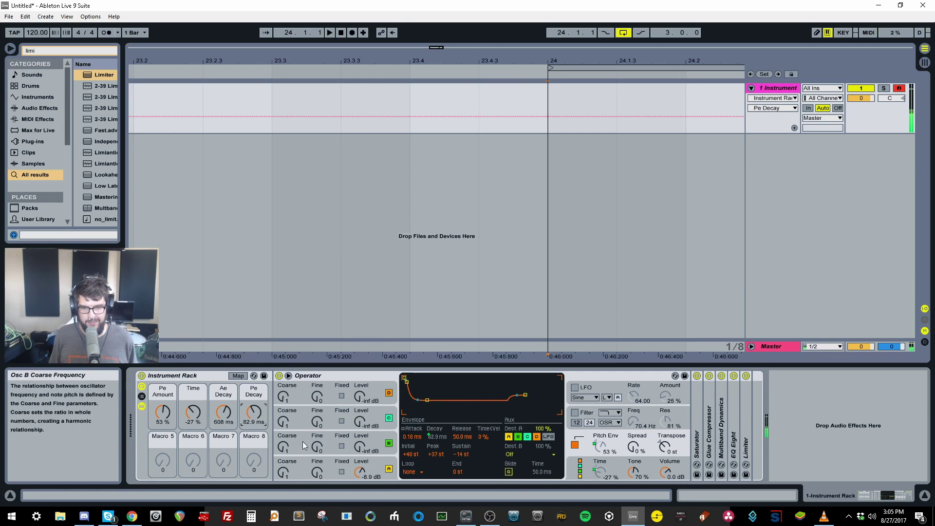
- Map the pitch envelope's sustain to Macro 5 at -14 st, and set the Ae Decay macro to 1.02 s
right_click(463, 454)
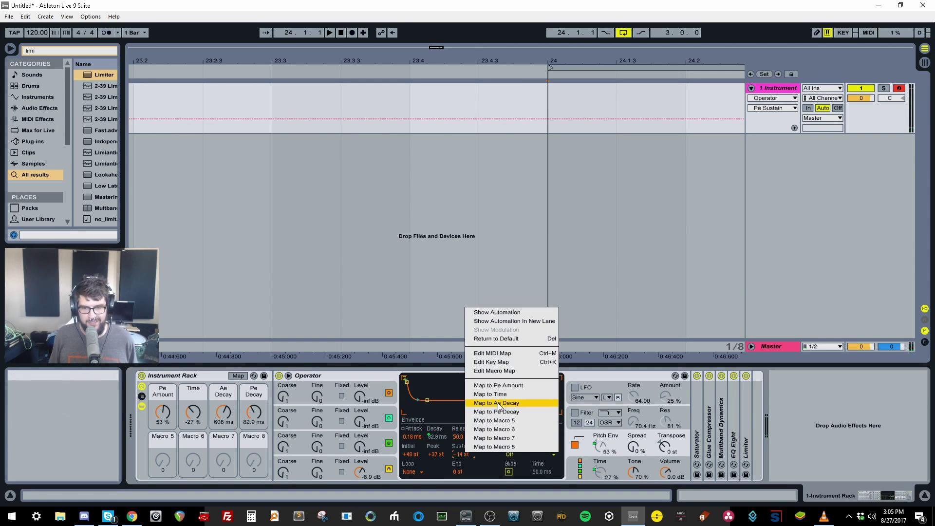
click(494, 420)
drag(162, 460, 162, 458)
drag(224, 411, 224, 403)
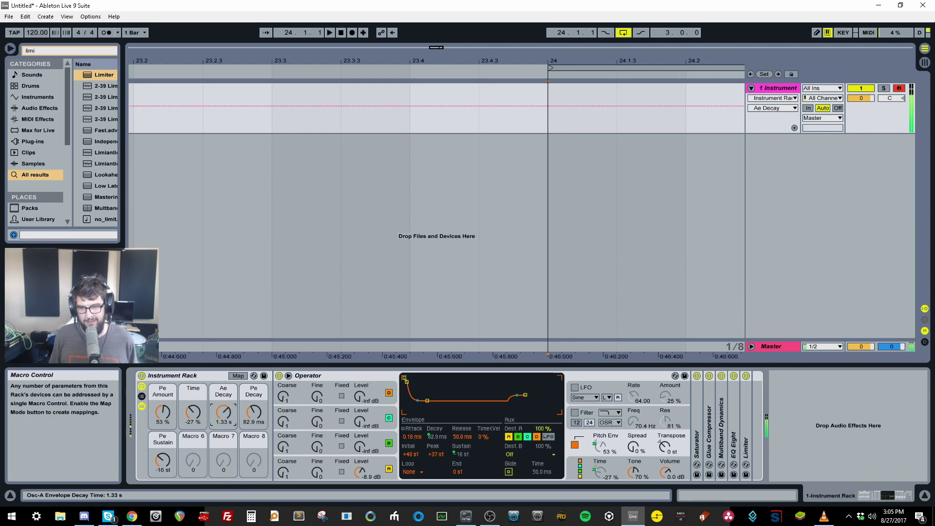
drag(165, 464, 165, 461)
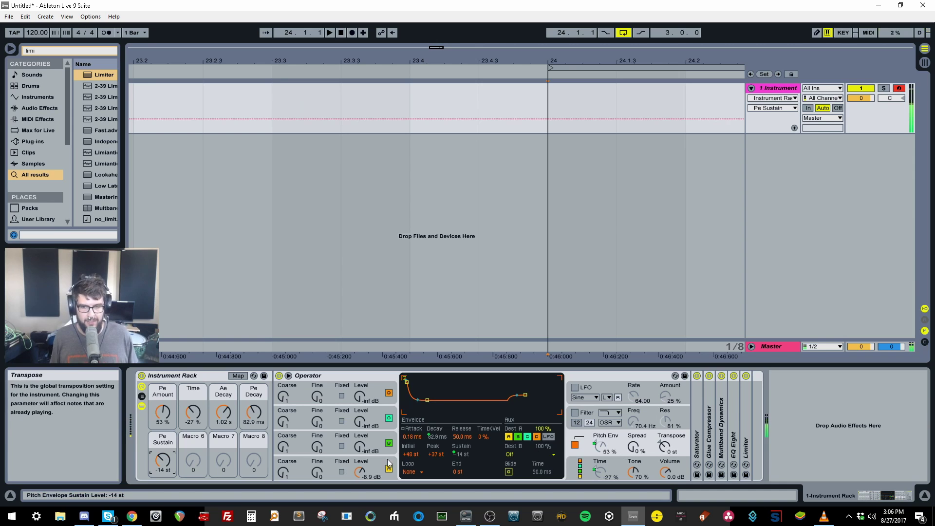
- Map oscillator A's output level to Macro 6
right_click(360, 473)
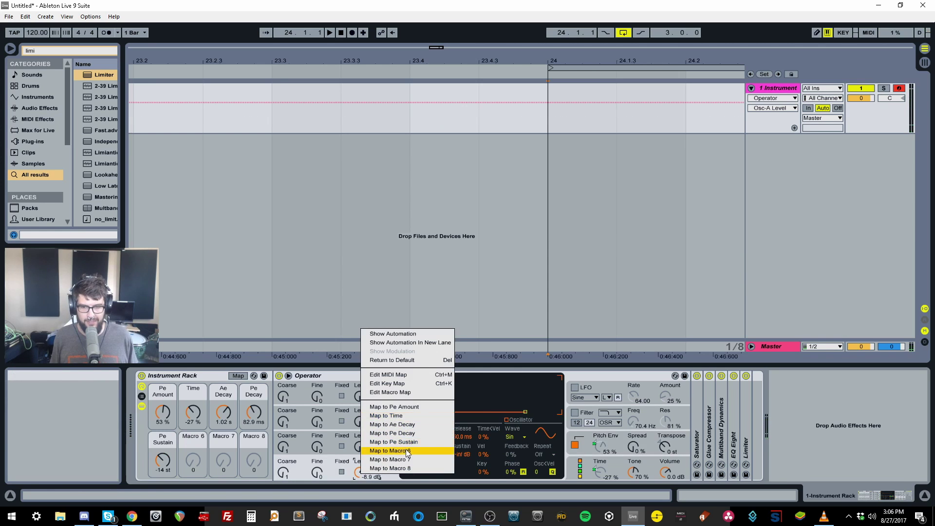
click(390, 451)
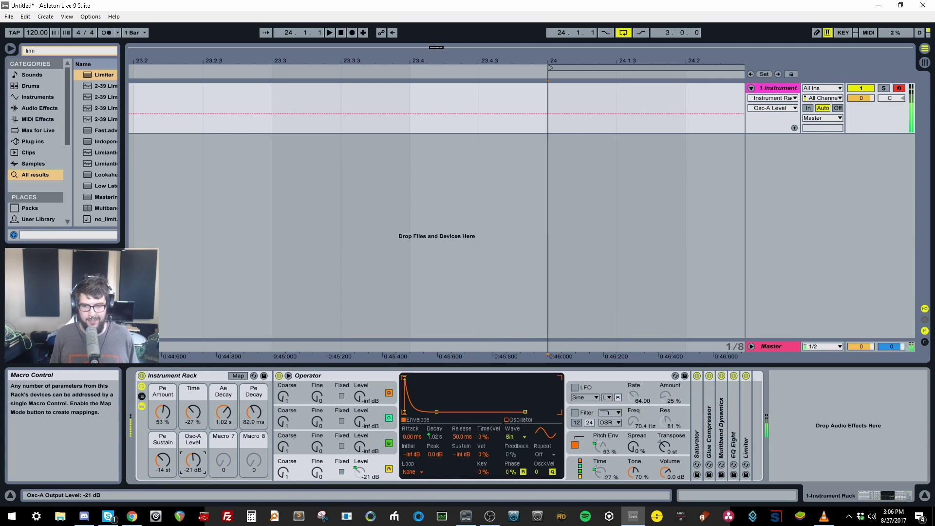
- Unfold the Limiter, set its gain to 4.70 dB and the Osc-A Level macro to -14 dB, adjusting the Pe Decay macro as well
double_click(744, 412)
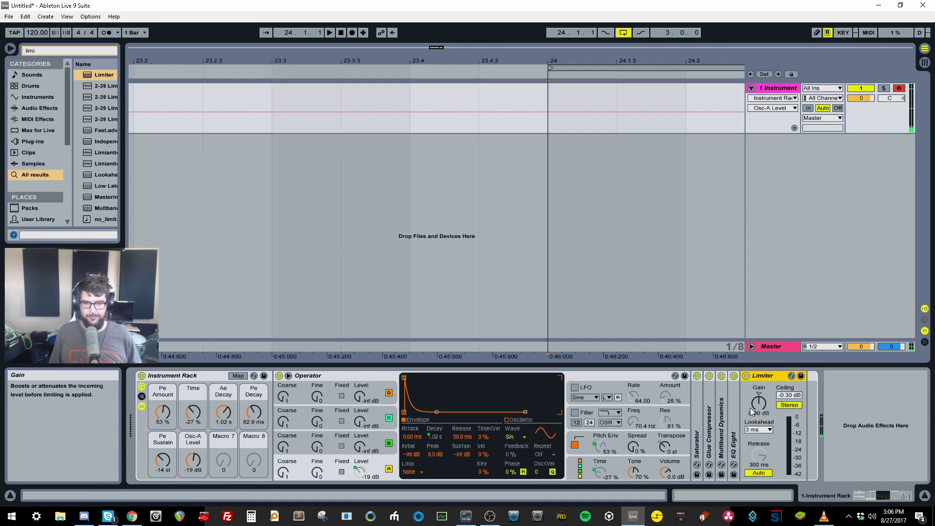
drag(193, 462, 193, 420)
drag(193, 460, 194, 478)
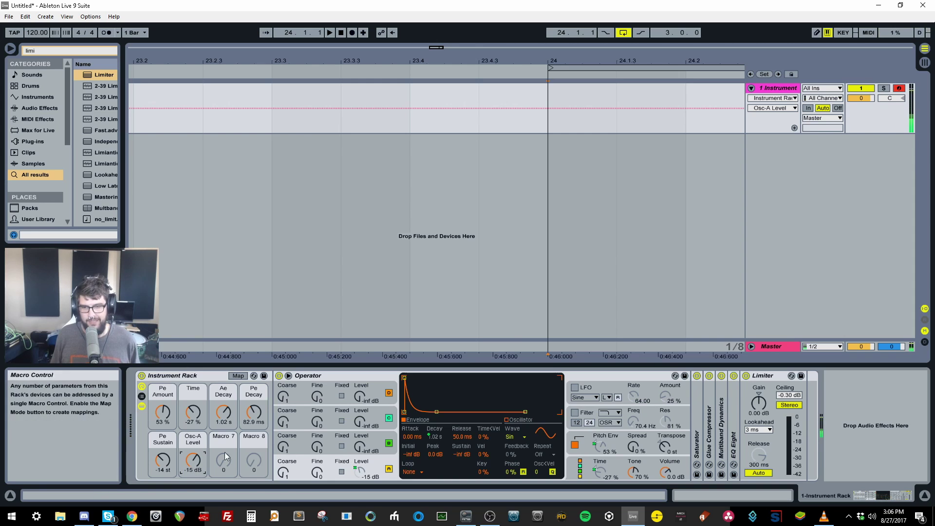
drag(198, 458, 198, 431)
drag(759, 403, 758, 415)
key(Delete)
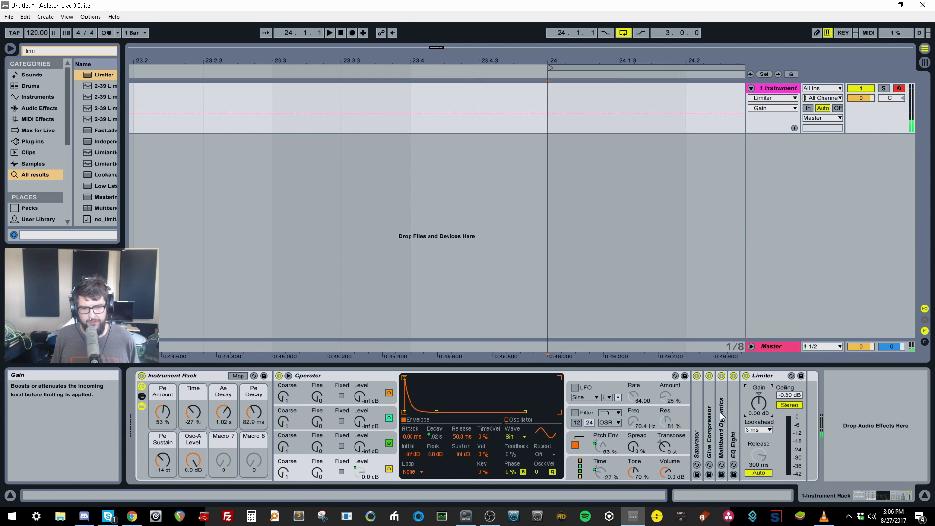
drag(193, 460, 193, 475)
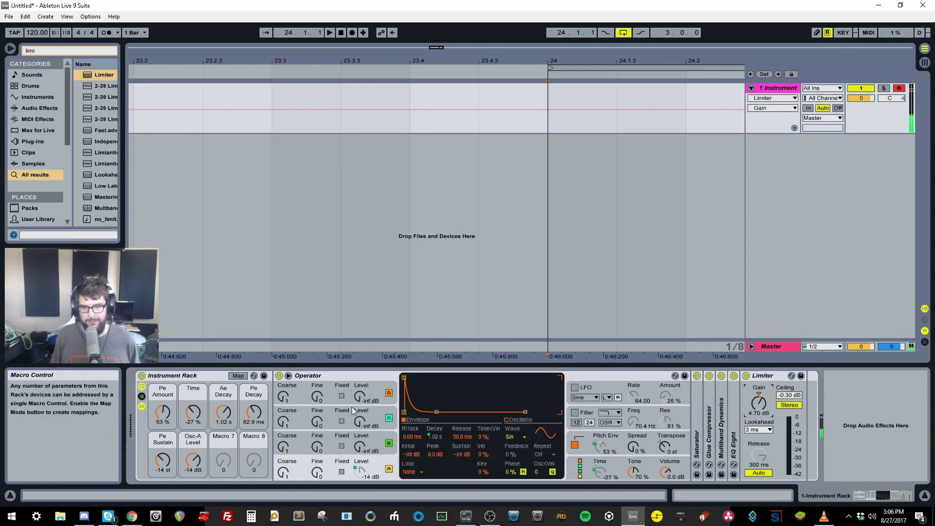
mouse_move(258, 415)
mouse_down()
mouse_move(258, 388)
mouse_move(254, 401)
mouse_up()
- Insert a new audio track and set its audio input to the instrument rack track
click(783, 122)
key(ctrl+t)
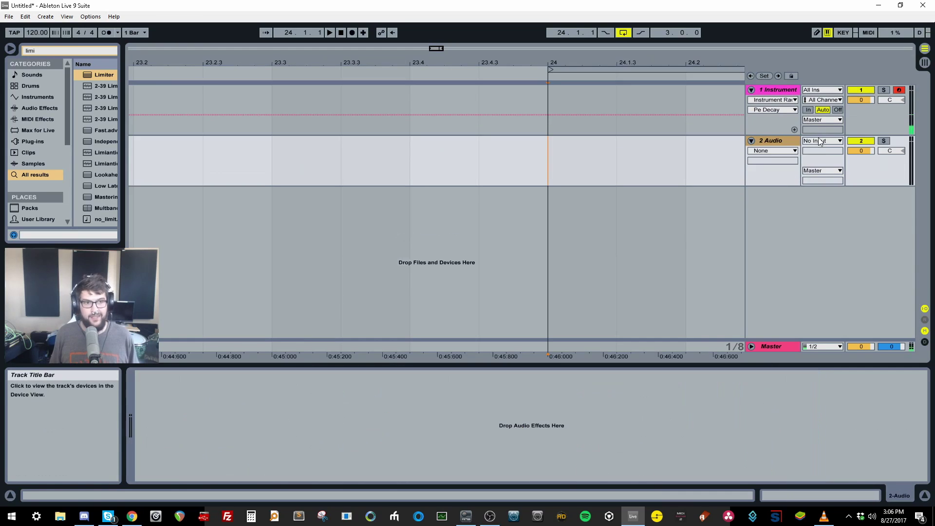
click(826, 141)
click(824, 180)
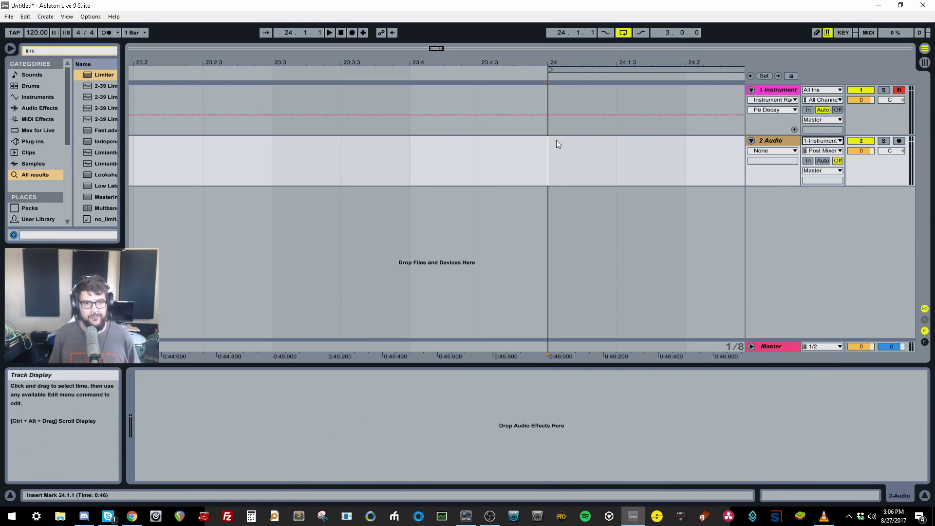
- Set the arrangement loop to one beat starting at bar 24 and make the audio track taller
drag(550, 62, 340, 63)
drag(404, 147, 326, 148)
key(ctrl+l)
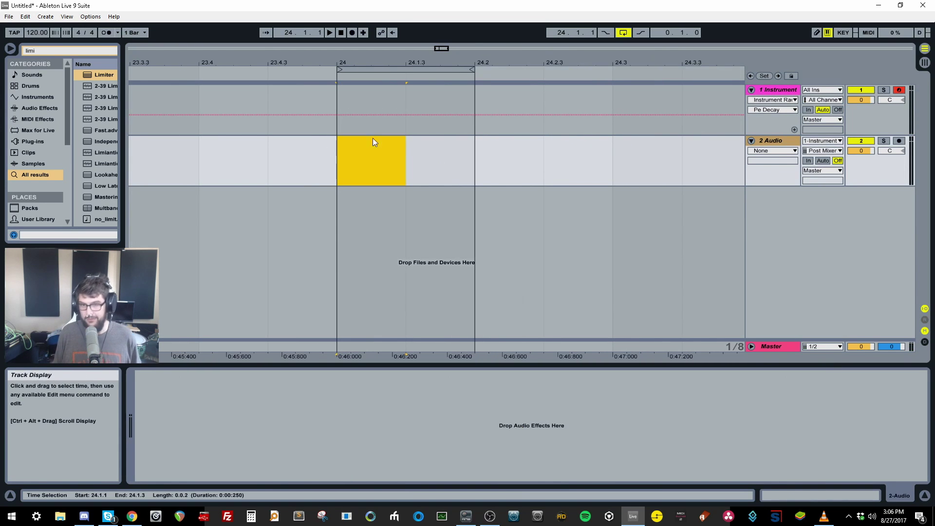
drag(362, 60, 359, 97)
click(334, 142)
drag(782, 185, 783, 256)
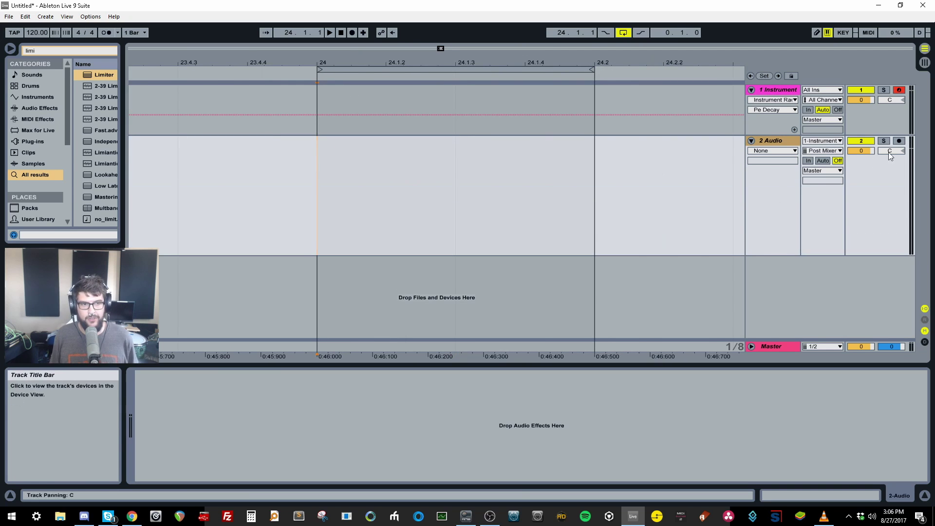
- Record the kick onto both tracks while adjusting the macros, ending with Pe Decay at 76.1 ms and Ae Decay at 2.23 s
click(352, 32)
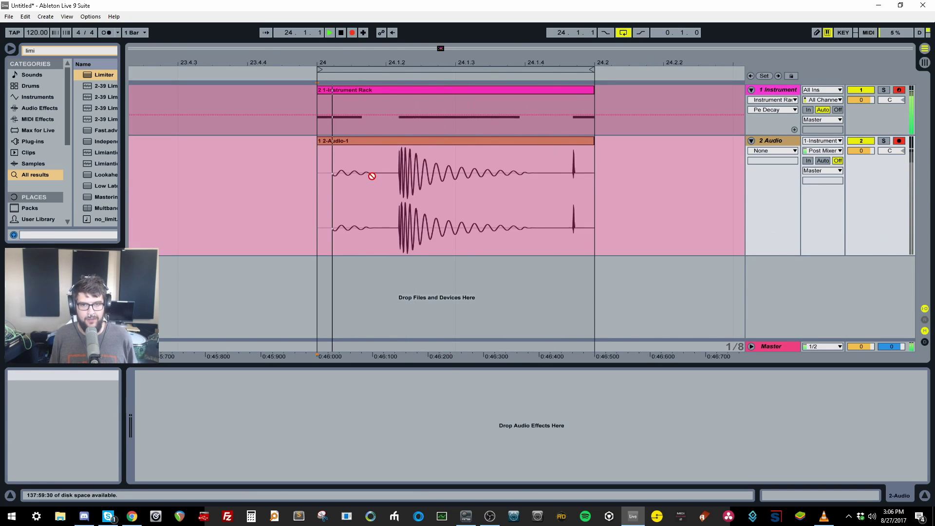
click(772, 91)
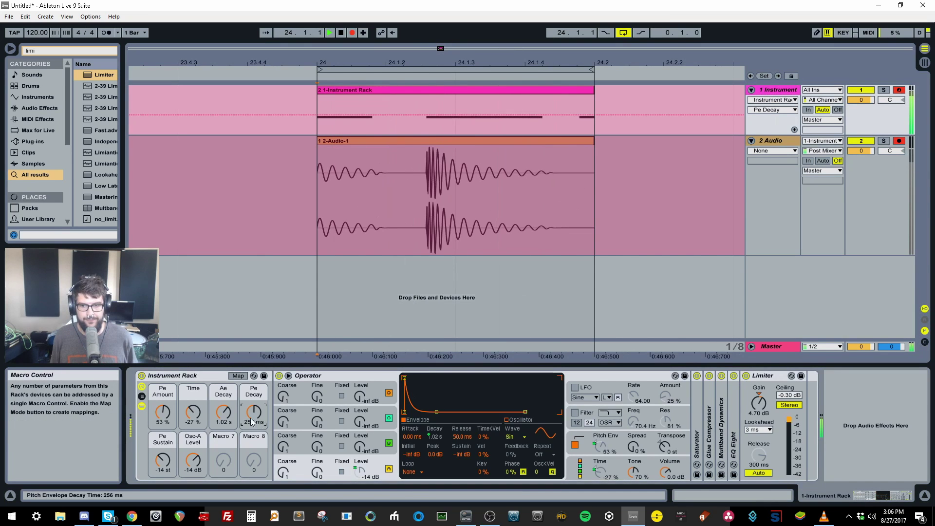
drag(254, 412, 254, 334)
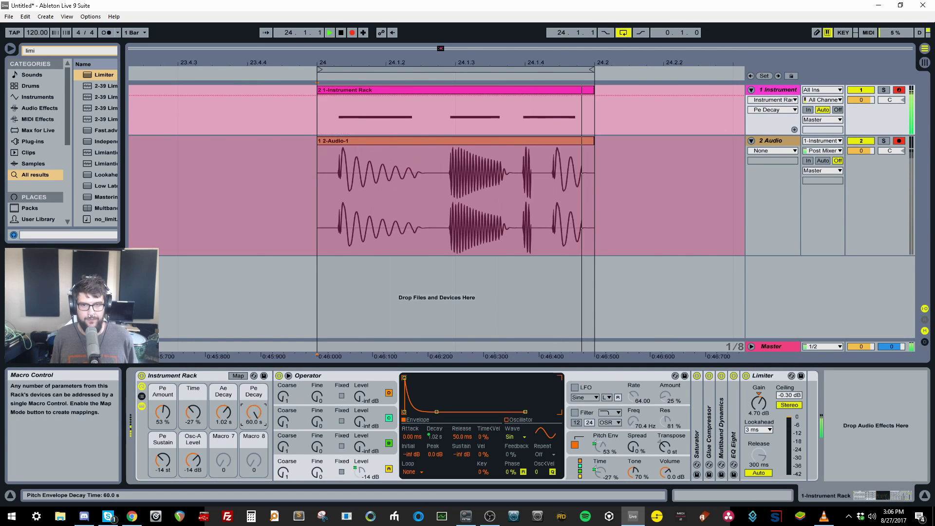
drag(222, 419, 254, 469)
drag(254, 412, 228, 416)
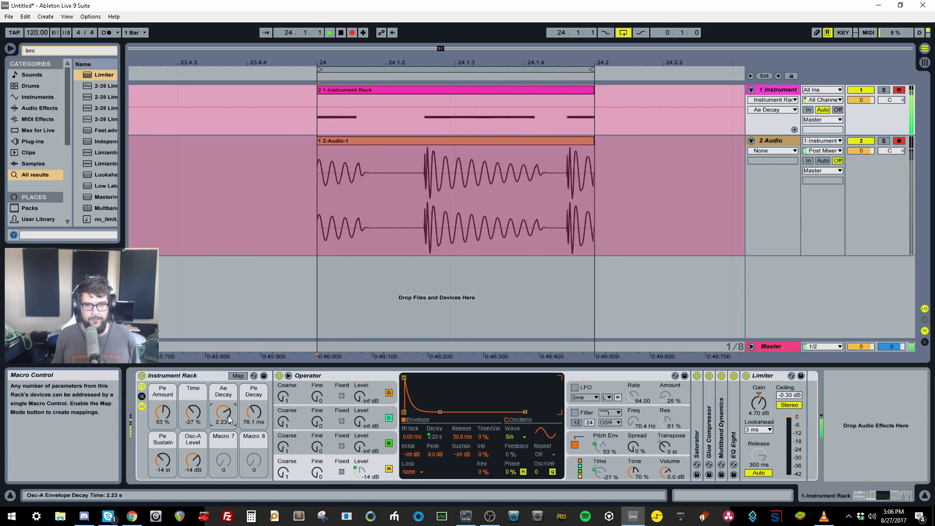
key(space)
- Isolate the middle kick hit in the recorded audio on a 1/16 grid by splitting it out and deleting the audio on either side
drag(618, 178, 322, 258)
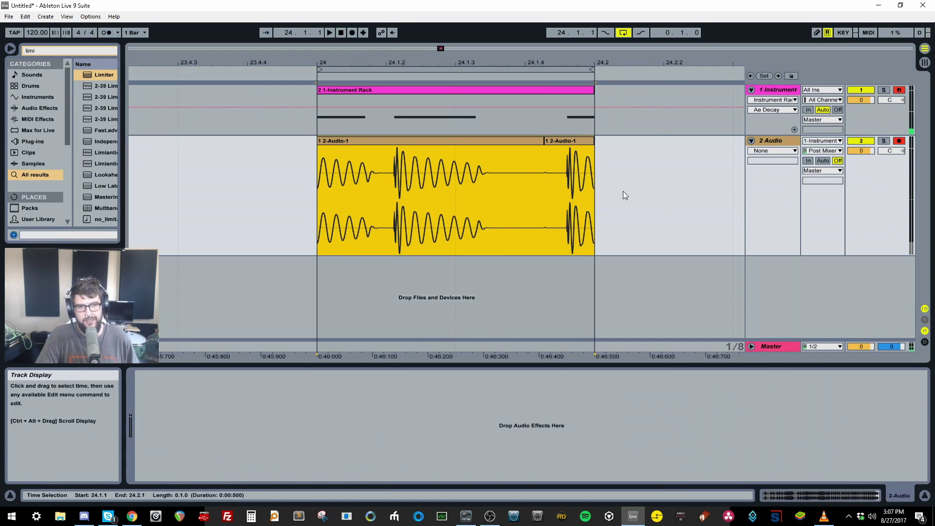
right_click(449, 175)
click(527, 357)
drag(495, 174, 392, 178)
key(ctrl+e)
drag(581, 155, 527, 155)
key(Delete)
click(351, 156)
key(Delete)
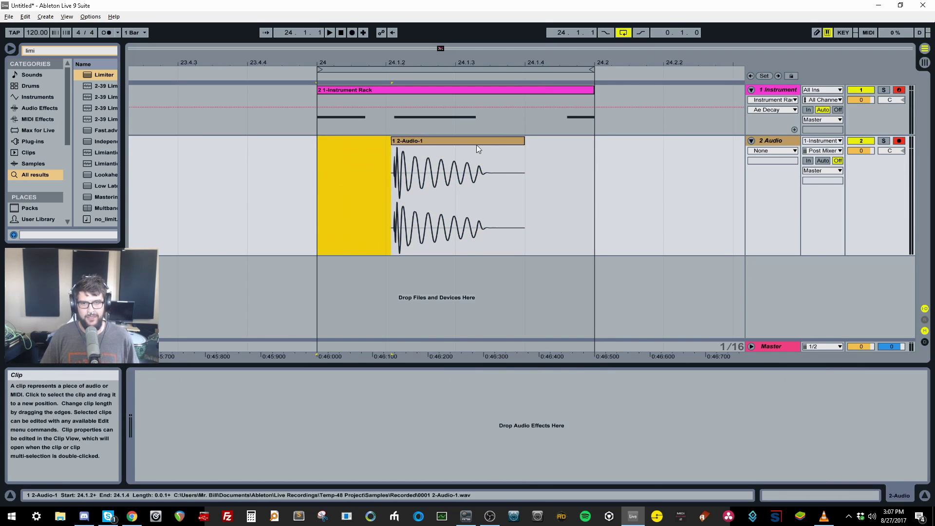
- Move the isolated kick clip to start at 24.2 and show the audio track's clip fades
right_click(472, 146)
key(Escape)
drag(428, 153, 632, 150)
click(760, 150)
click(738, 148)
click(758, 151)
click(759, 166)
click(674, 144)
- Solo the audio track, disarm it for recording, and play back the kick clip
click(884, 141)
click(899, 141)
key(space)
key(space)
- Extend the kick clip's fade-out back to almost its start, turn off loop playback, and audition the clip from 24.1.4
click(727, 149)
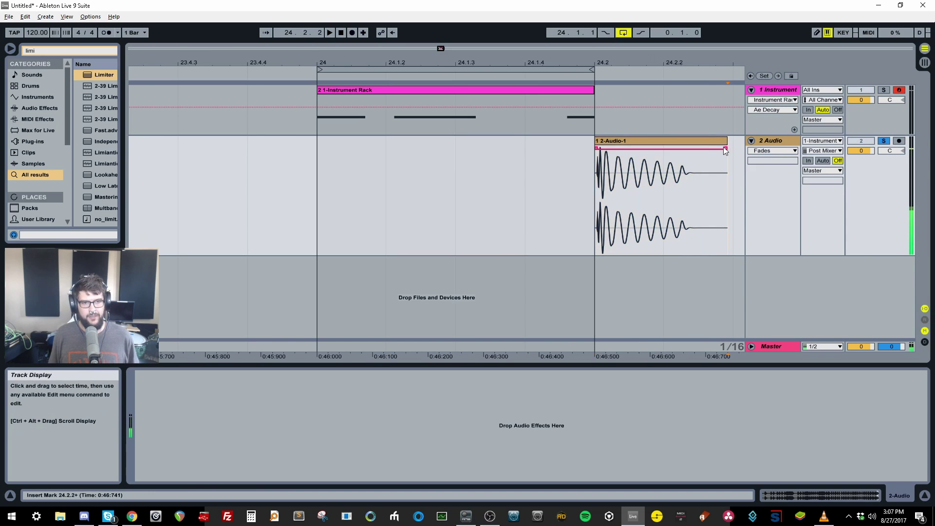
drag(725, 148, 599, 148)
click(623, 32)
click(641, 32)
click(555, 177)
key(space)
key(space)
key(space)
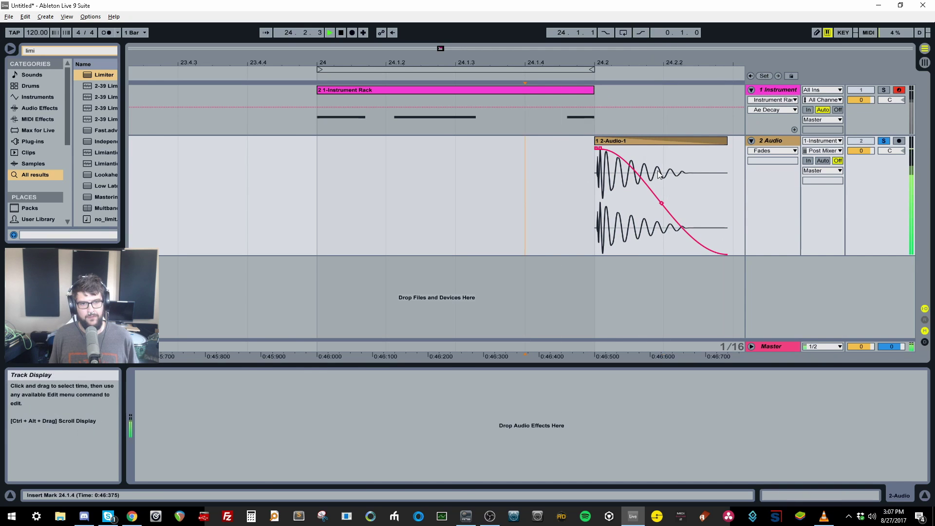
key(space)
key(space)
- Bend the kick clip's fade-out curve downward for a quicker drop in level and listen to it
drag(662, 203, 650, 229)
key(space)
key(space)
key(space)
key(space)
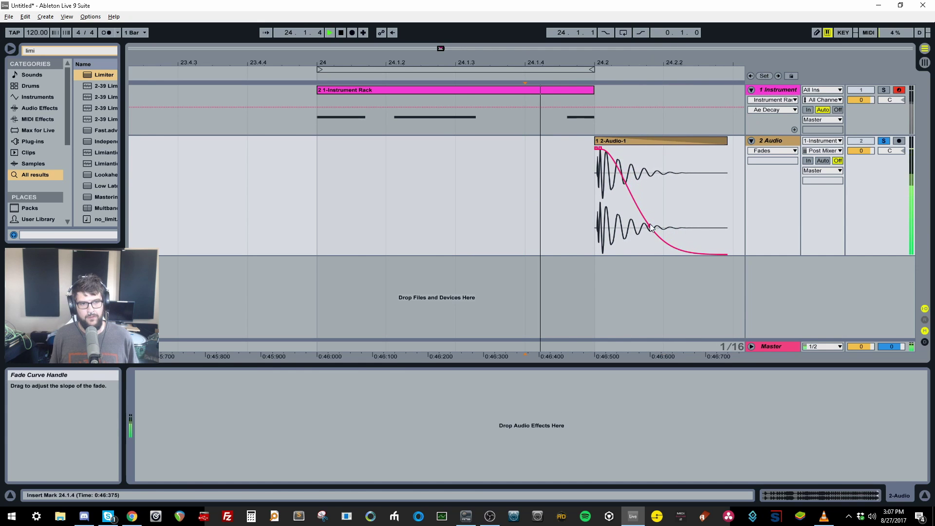
- Audition the faded kick once more and delete the audio track
drag(731, 170, 583, 161)
key(space)
key(space)
click(785, 138)
key(Delete)
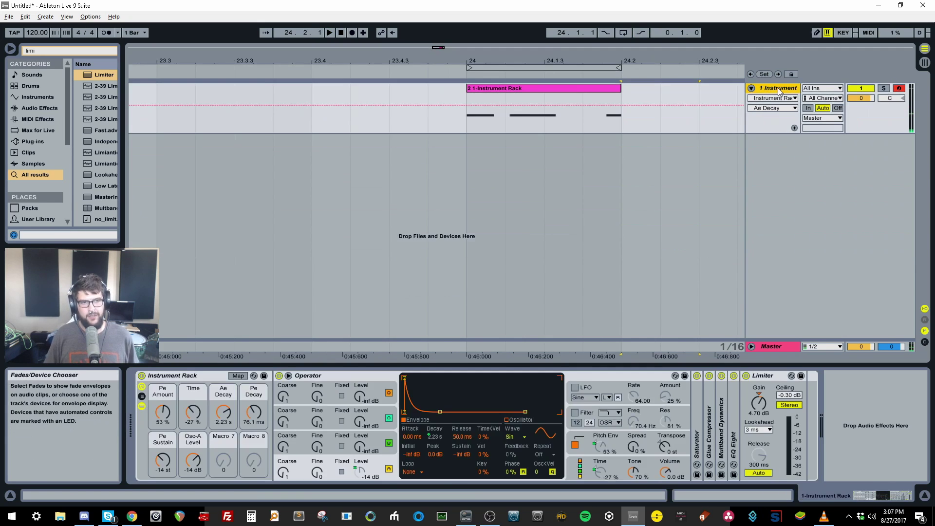
- Set the Pe Amount macro to 66 % and rename it Pitch Amt
right_click(165, 397)
click(213, 400)
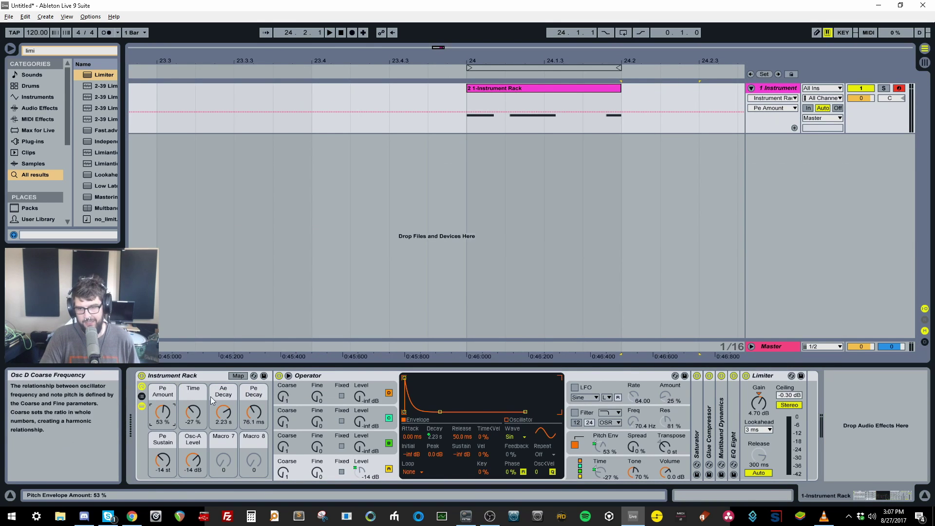
drag(162, 413, 162, 398)
click(162, 393)
key(ctrl+r)
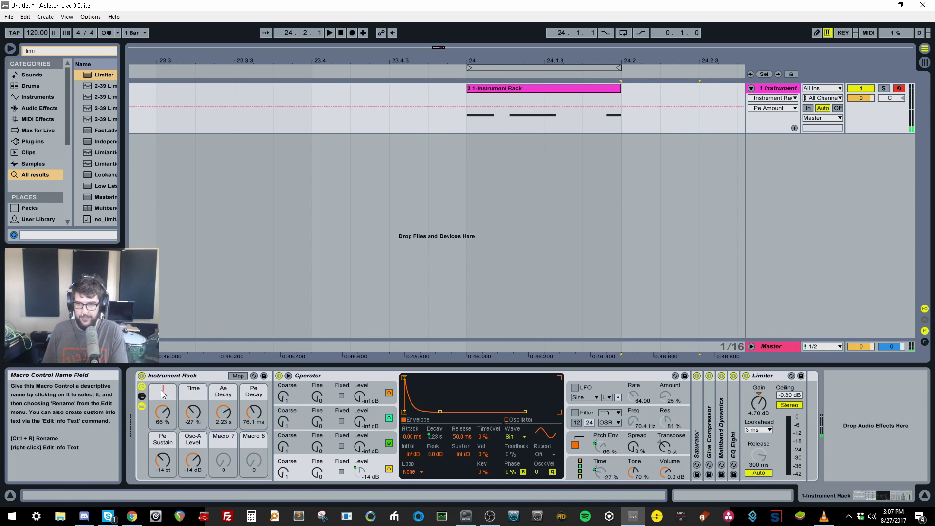
text(Pitch Amt)
key(Return)
- Rename the Pe Sustain macro to Pitch and the Time macro to Global Env
click(165, 445)
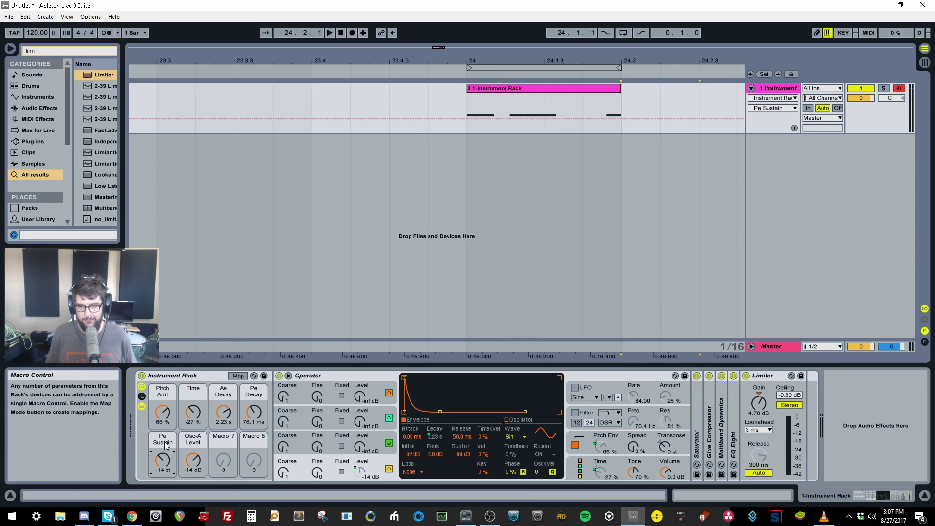
key(ctrl+r)
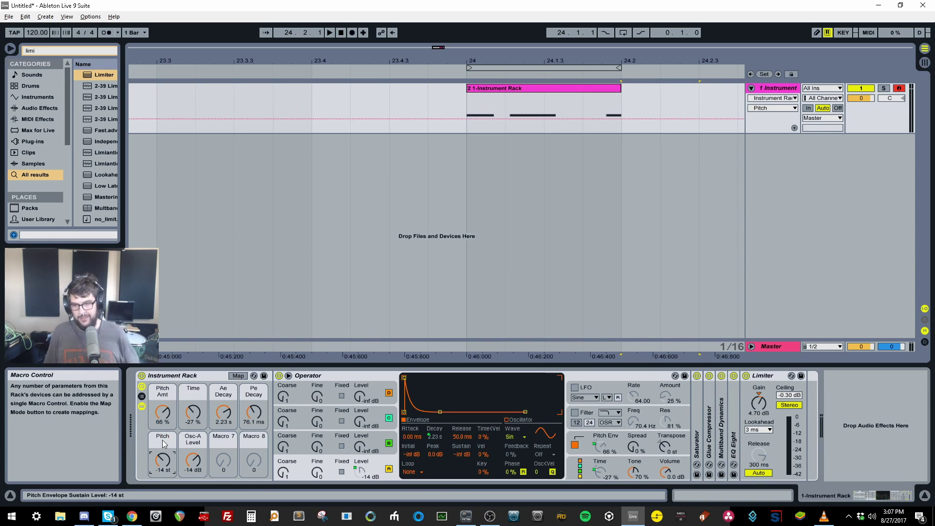
click(197, 390)
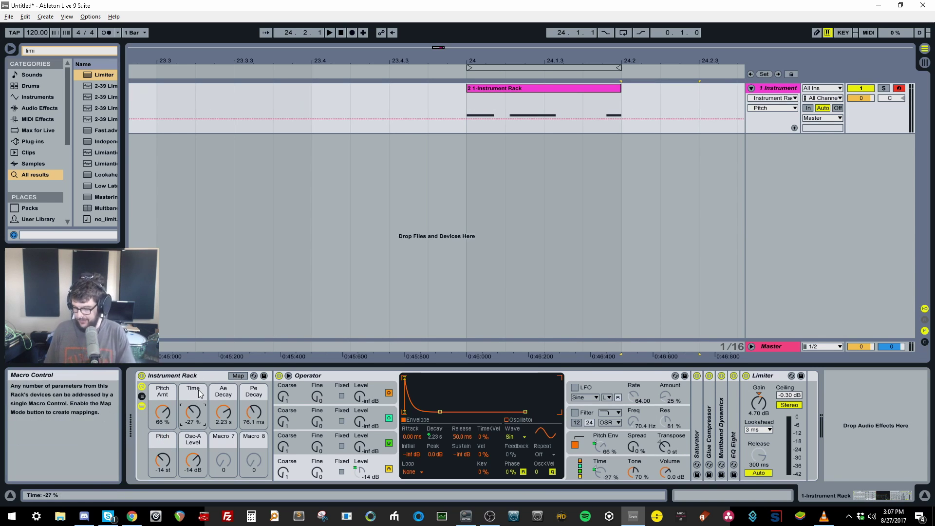
text(Enve T)
key(BackSpace)
key(BackSpace)
key(BackSpace)
text(Time)
key(Return)
key(ctrl+z)
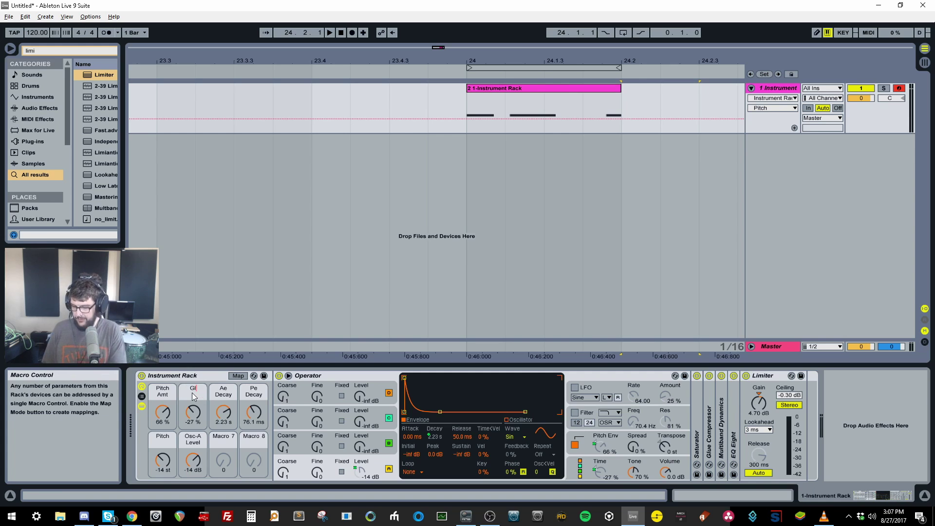
- Rename the Ae Decay, Pe Decay and Osc-A Level macros to Osc Env, Pitch Env and Distortion, with Osc Env set to 1.02 s
click(232, 394)
drag(228, 412, 228, 429)
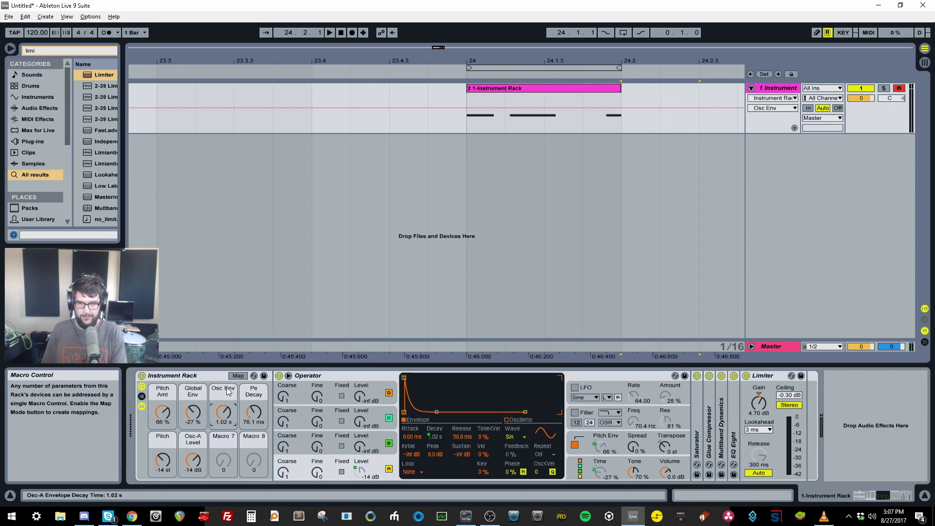
click(254, 391)
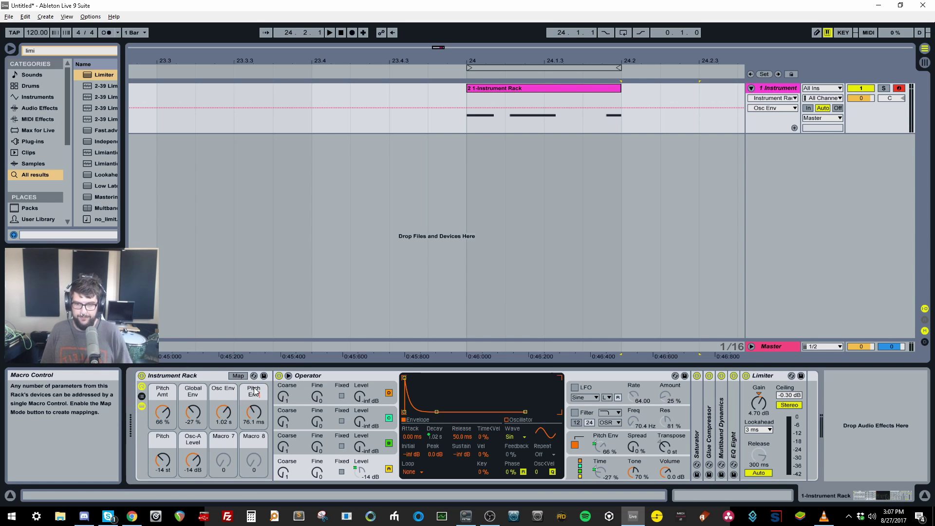
click(195, 439)
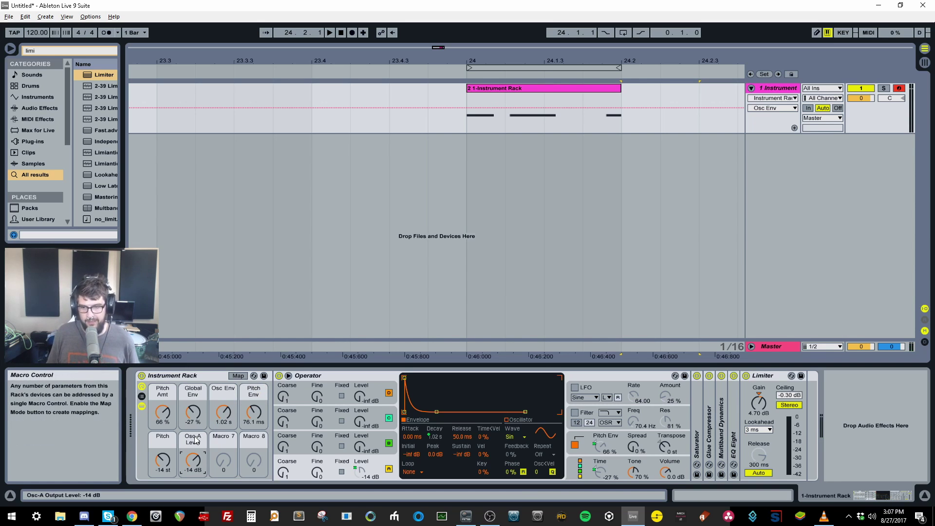
key(ctrl+r)
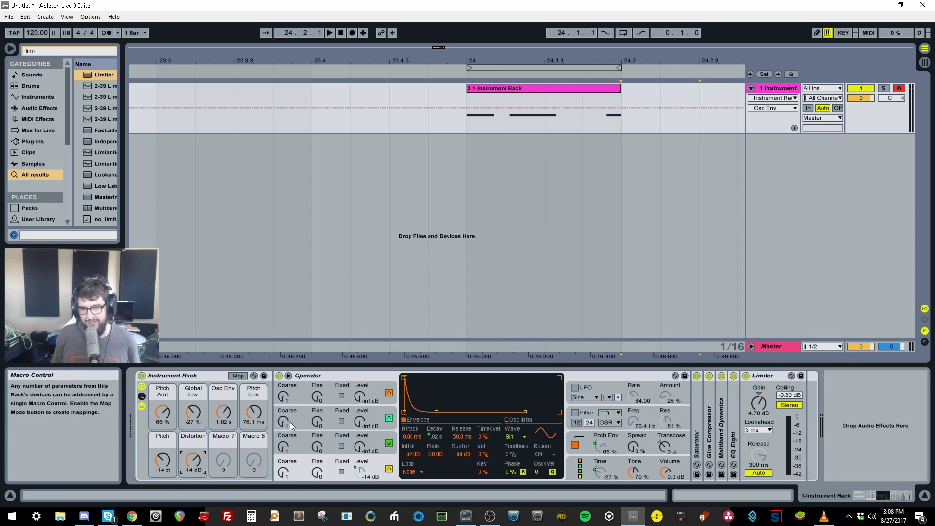
- Colour the Pitch Amt and Pitch macros magenta
right_click(169, 398)
click(268, 376)
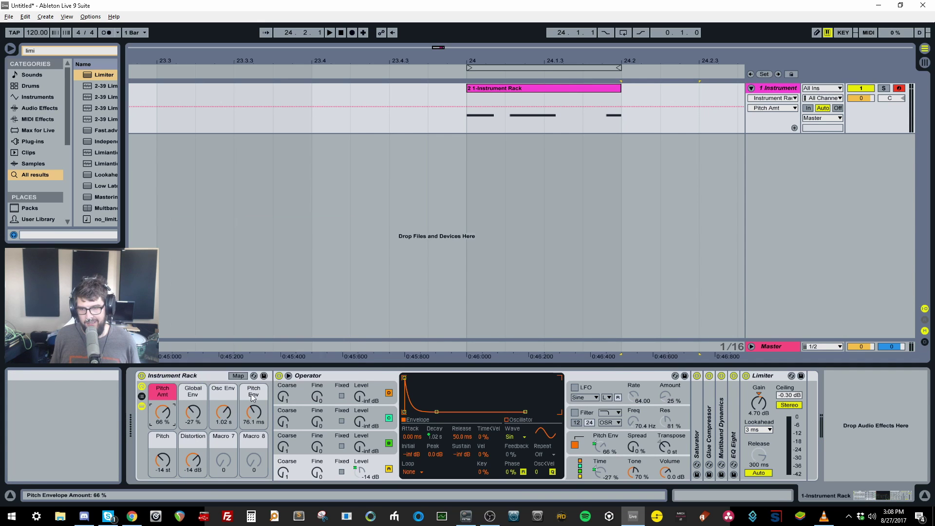
right_click(164, 439)
click(271, 416)
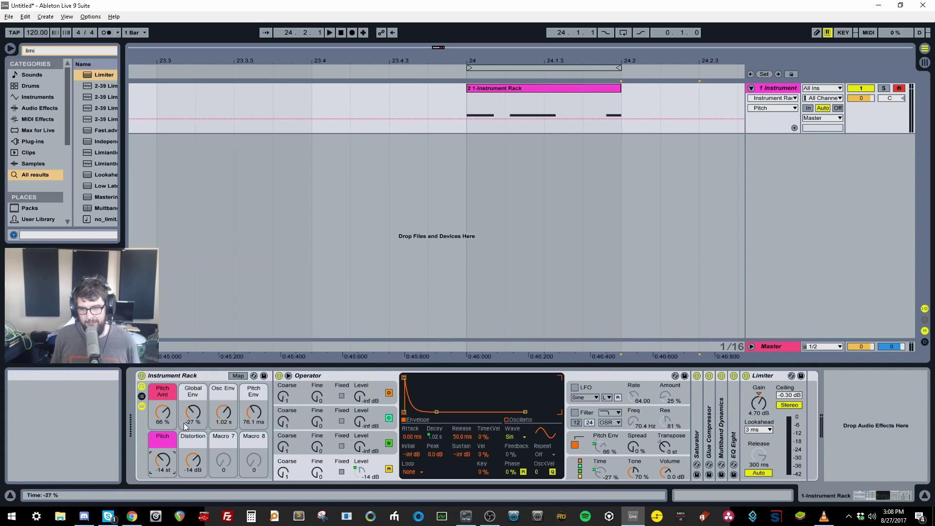
right_click(174, 393)
click(288, 369)
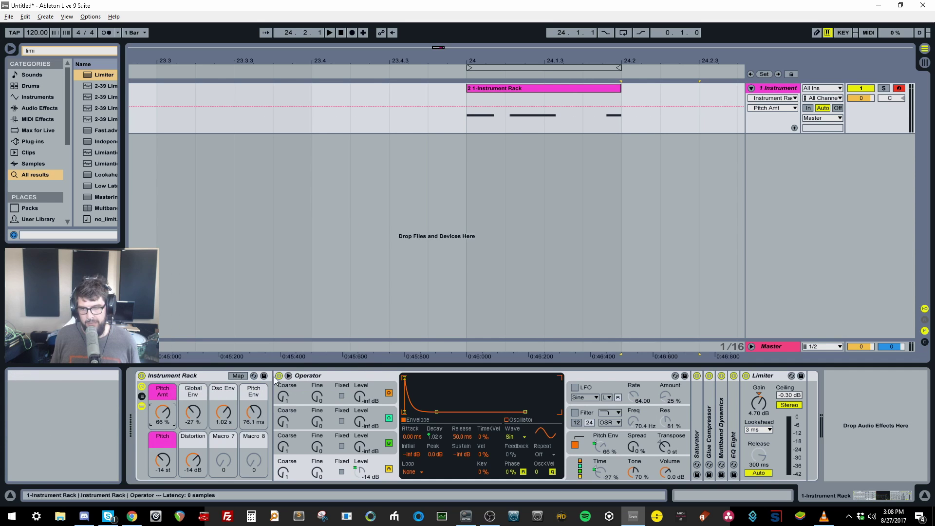
- Colour the Global Env, Osc Env and Pitch Env macros yellow
right_click(198, 394)
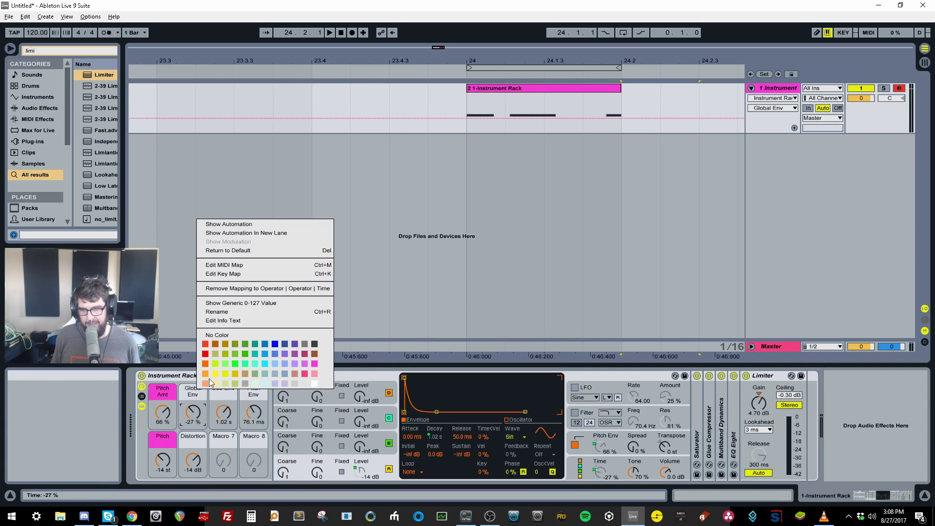
click(207, 379)
right_click(220, 390)
click(246, 372)
right_click(250, 391)
click(276, 373)
- Colour the Global Env, Osc Env and Pitch Env macros dark grey
right_click(195, 392)
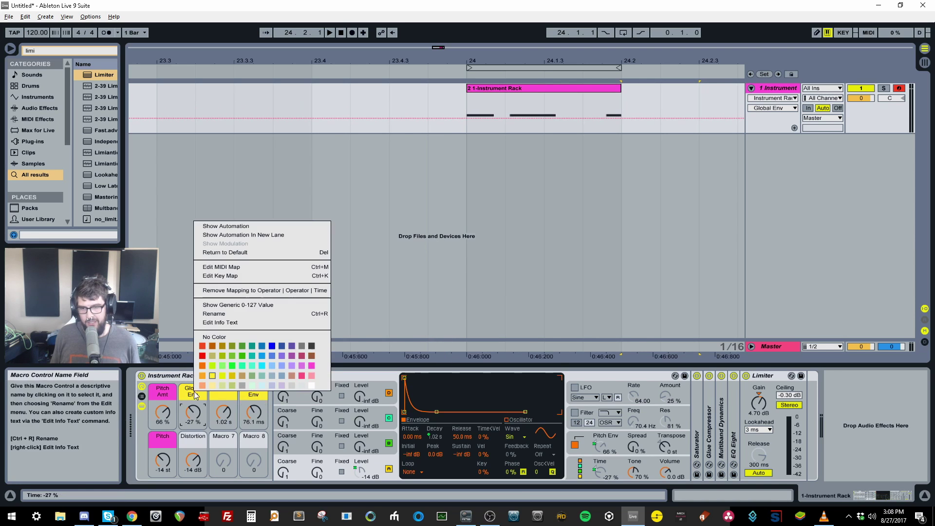
click(312, 346)
right_click(220, 390)
click(336, 340)
right_click(254, 392)
click(377, 340)
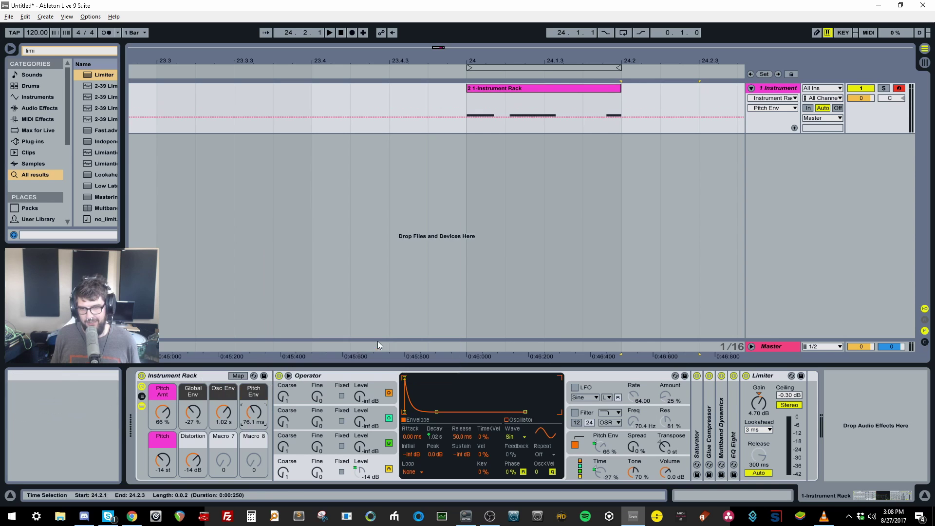
- Colour the Pitch Amt and Pitch macros cyan
right_click(180, 393)
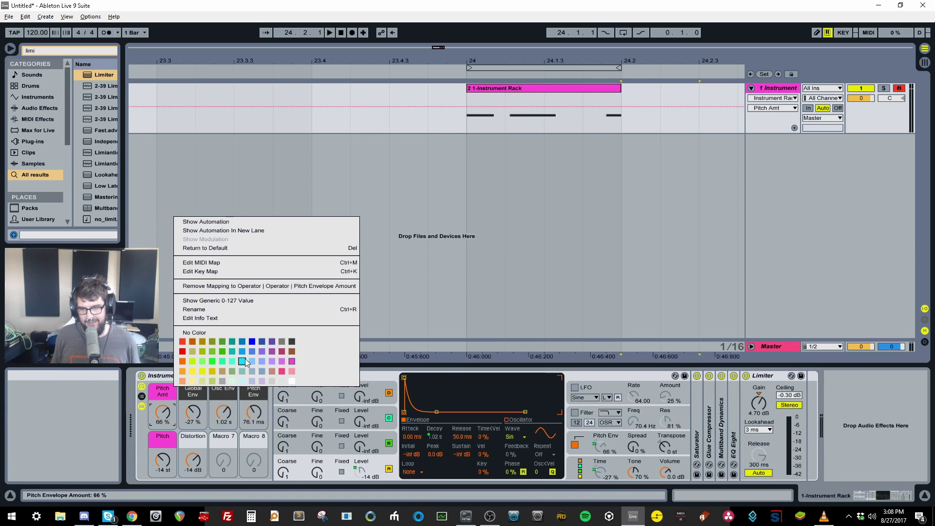
click(242, 360)
right_click(164, 438)
click(233, 409)
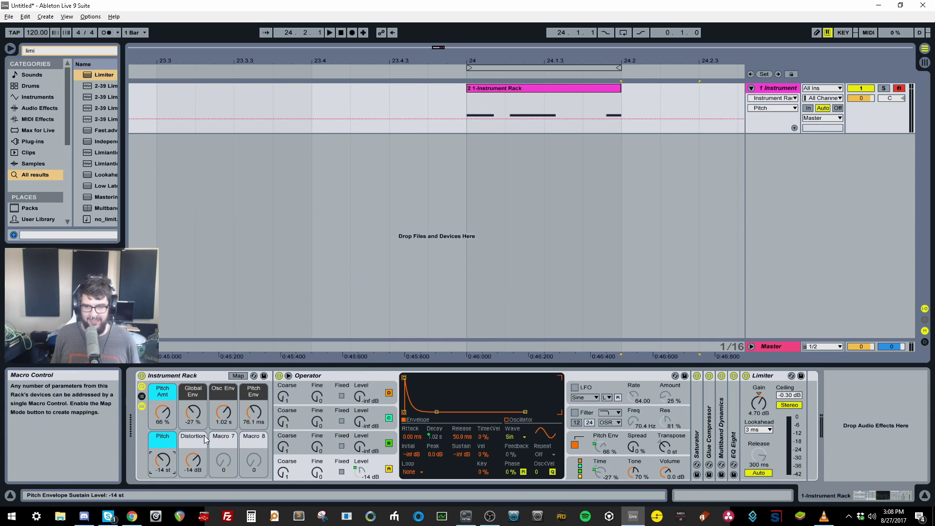
- Colour the Distortion macro white
right_click(200, 436)
click(309, 390)
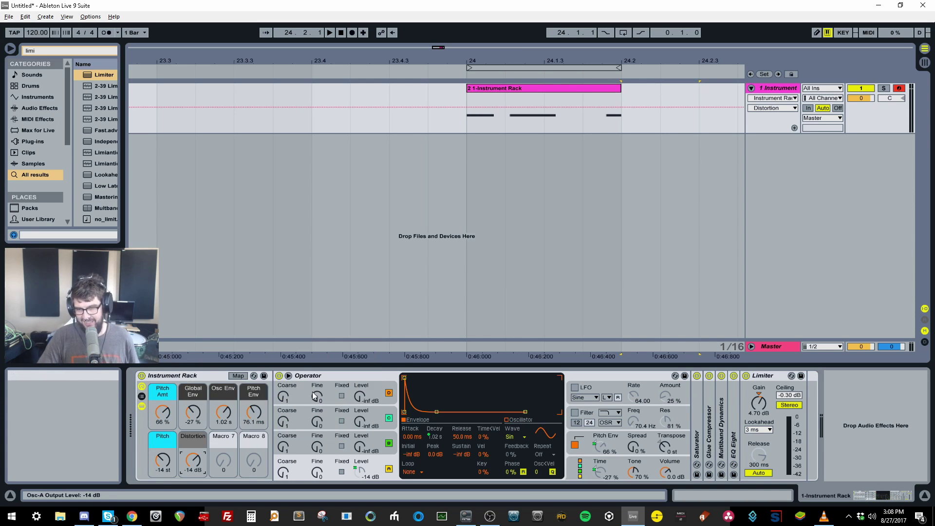
right_click(200, 436)
click(318, 432)
right_click(223, 437)
click(227, 452)
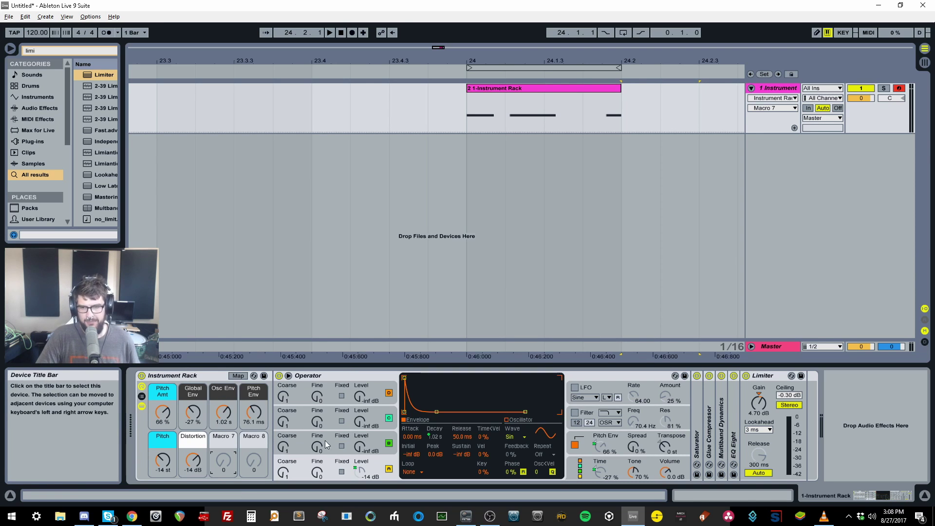
- Unfold the Saturator, map its Base control to Macro 7 and set that macro to 4.25
double_click(698, 412)
drag(705, 402, 705, 399)
mouse_move(705, 463)
mouse_down()
mouse_move(705, 479)
mouse_move(705, 464)
mouse_up()
right_click(707, 469)
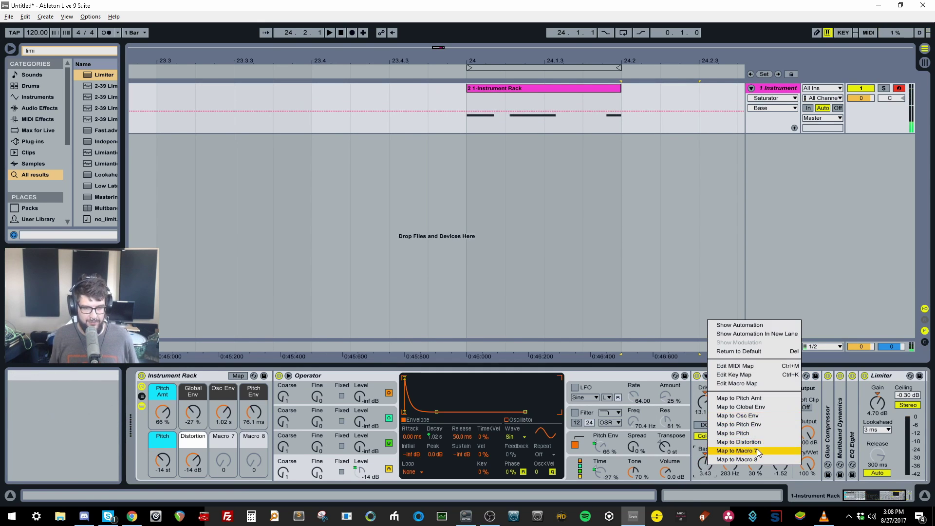
click(731, 447)
click(236, 376)
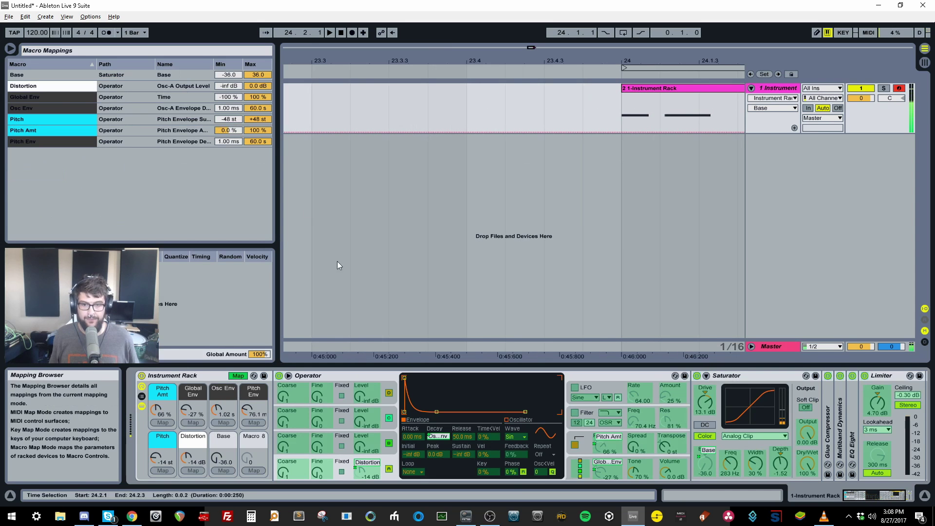
drag(217, 458, 218, 409)
- Rename the Base macro to Color and colour it white
drag(223, 441, 223, 439)
click(238, 376)
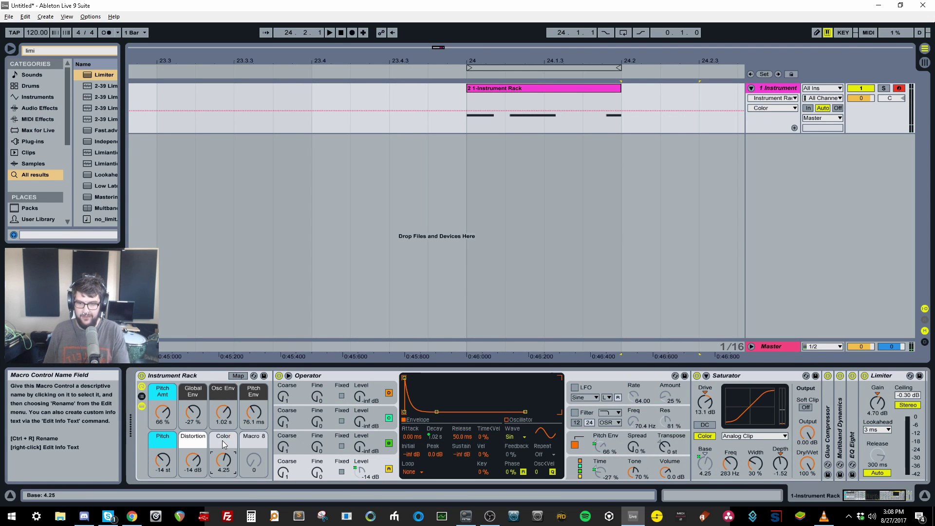
right_click(226, 434)
click(339, 426)
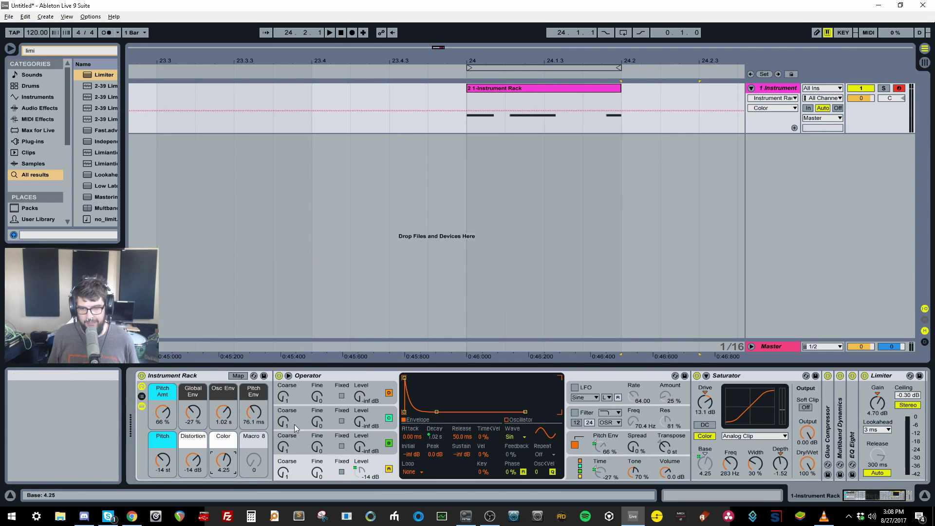
- Turn on Soft Clip in the Saturator and fold the device
drag(865, 495, 870, 495)
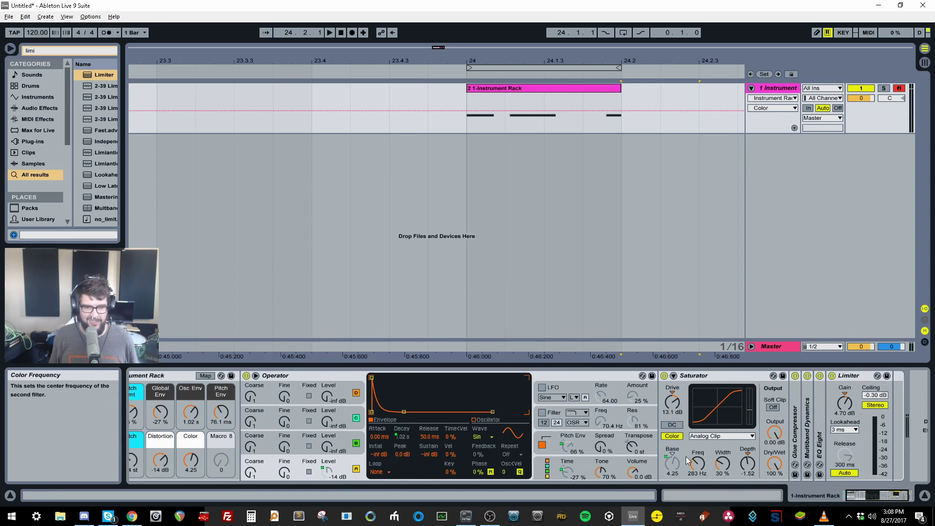
click(697, 463)
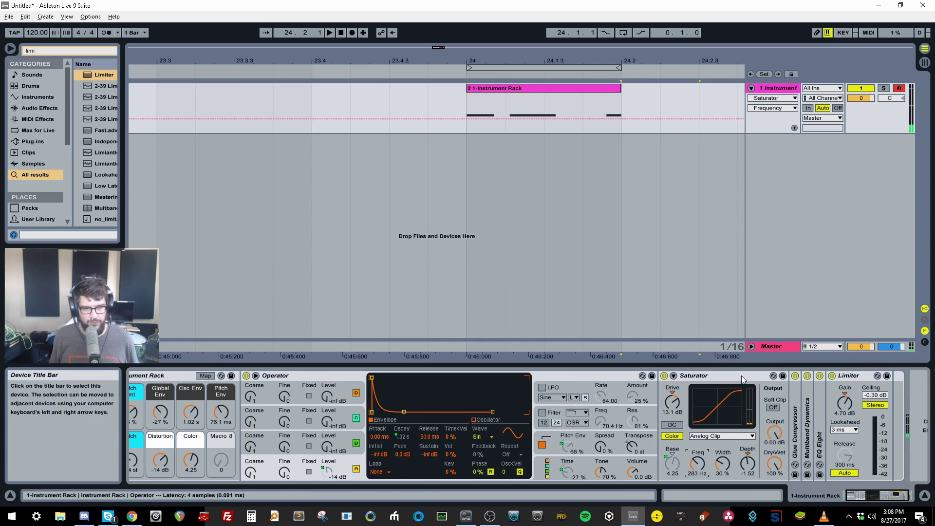
click(674, 376)
double_click(668, 409)
click(774, 408)
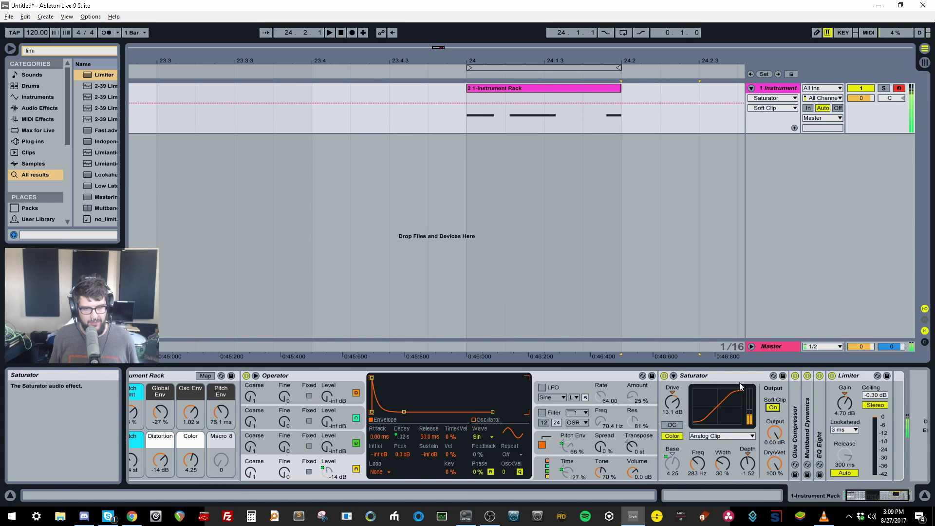
double_click(721, 376)
- Map the Glue Compressor's Range to Macro 8, set the macro to 13.1 dB and fold the compressor
double_click(676, 418)
click(813, 427)
mouse_move(813, 427)
mouse_down()
mouse_move(812, 462)
mouse_move(812, 433)
mouse_up()
right_click(812, 427)
click(848, 419)
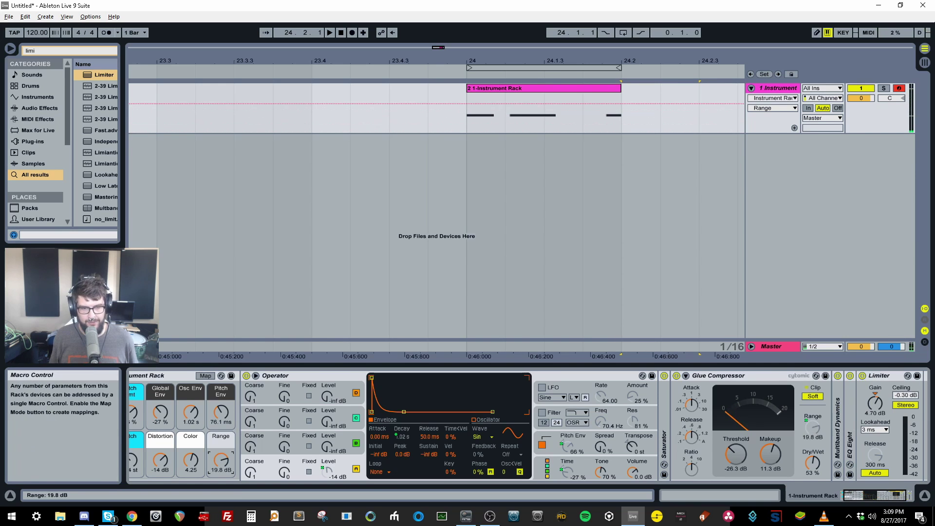
drag(221, 459, 220, 434)
double_click(719, 376)
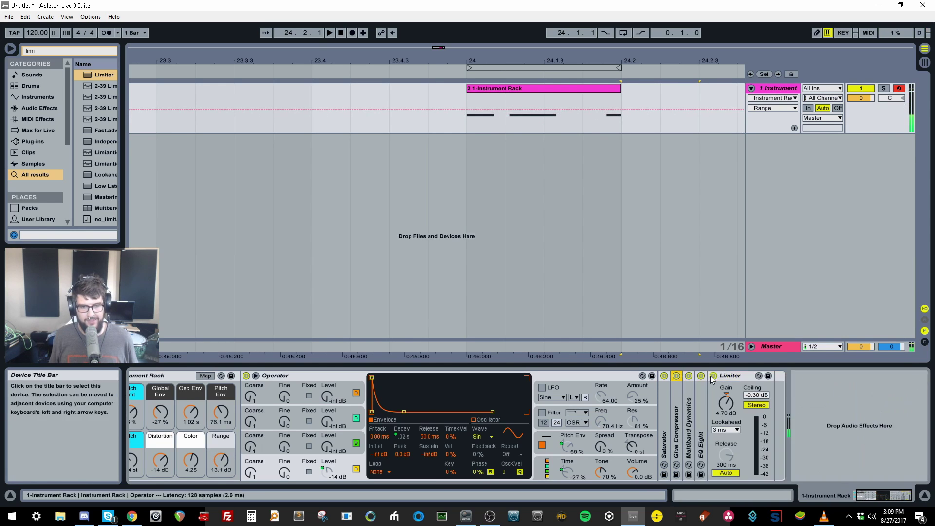
- Rename the Range macro to Comp and colour it white
click(226, 440)
key(ctrl+r)
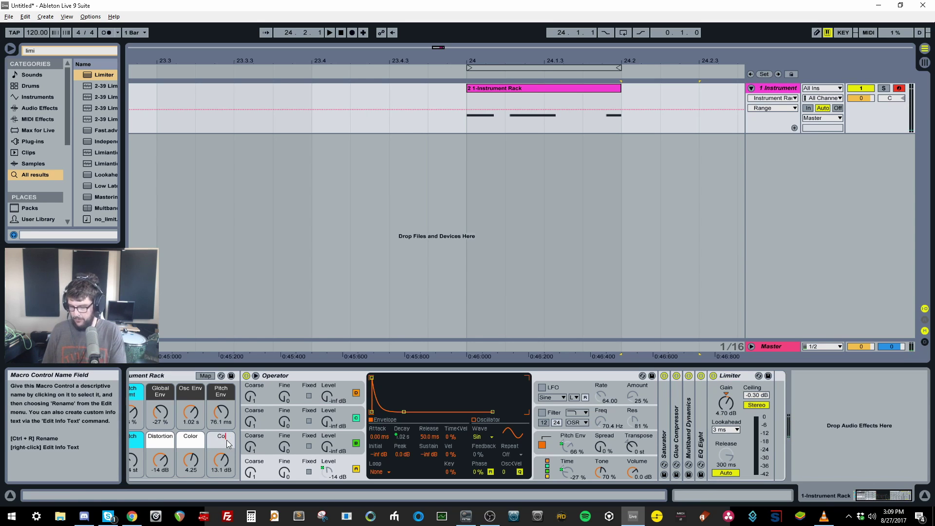
text(Comp)
key(Return)
right_click(225, 437)
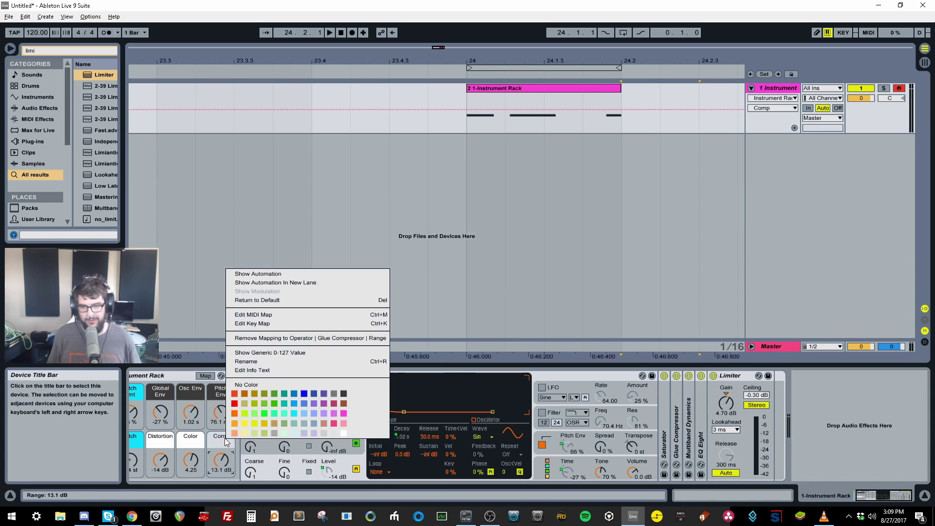
click(343, 433)
- Fold the Limiter and hide the Instrument Rack's devices, leaving only the macro controls shown
double_click(730, 377)
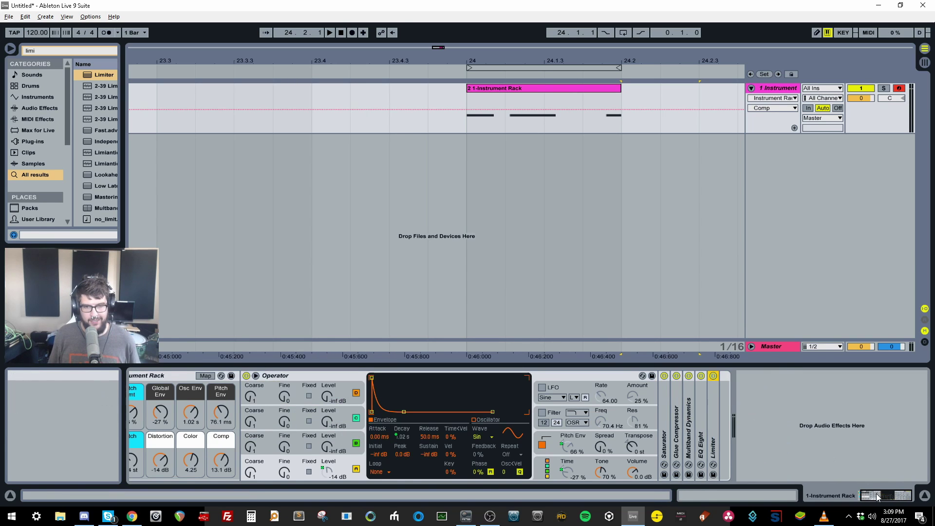
double_click(376, 373)
click(141, 406)
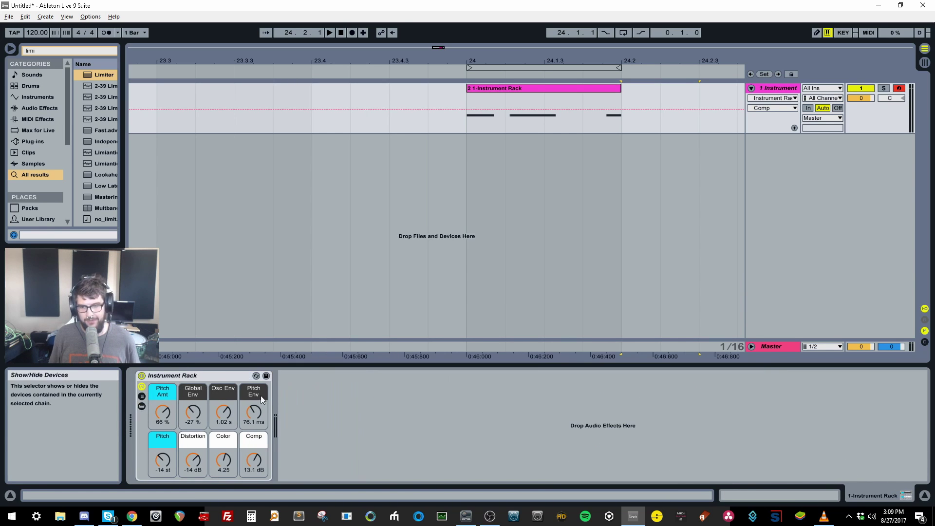